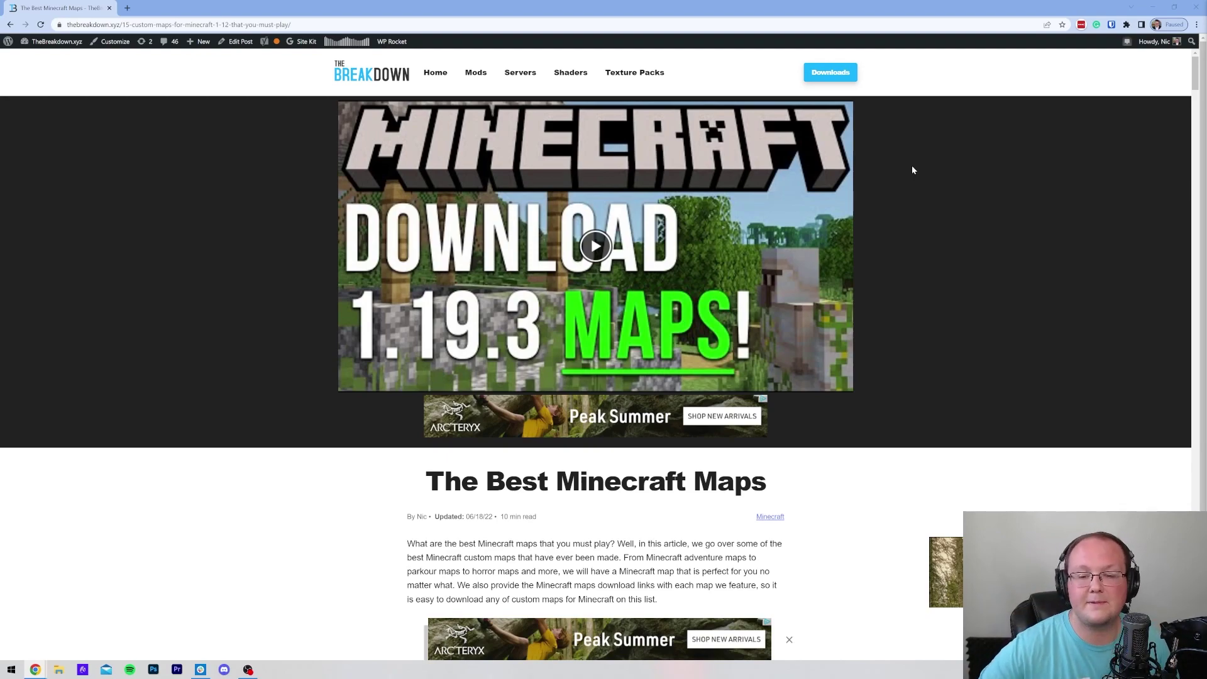
Step: Browse the best Minecraft maps article, examining the map categories and the game version listed for The Monster Hunter
{"action": "scroll", "coordinate": [912, 166], "scroll_direction": "down", "scroll_amount": 5}
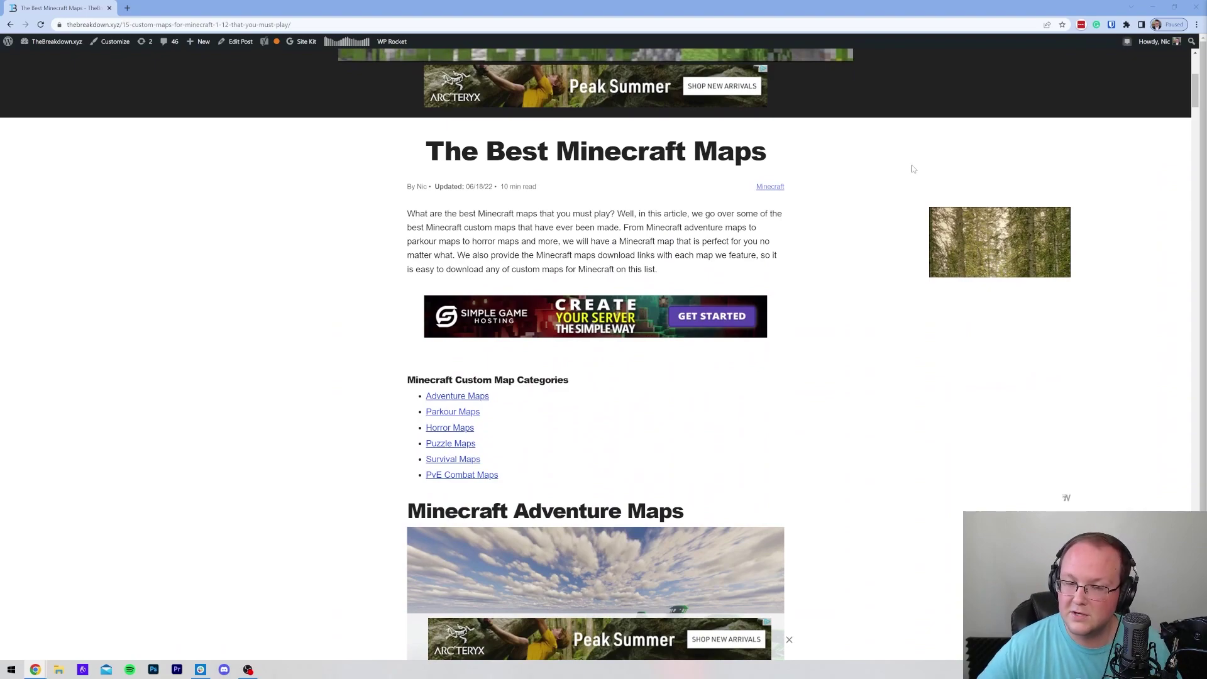
{"action": "scroll", "coordinate": [926, 170], "scroll_direction": "up", "scroll_amount": 5}
{"action": "scroll", "coordinate": [926, 170], "scroll_direction": "down", "scroll_amount": 5}
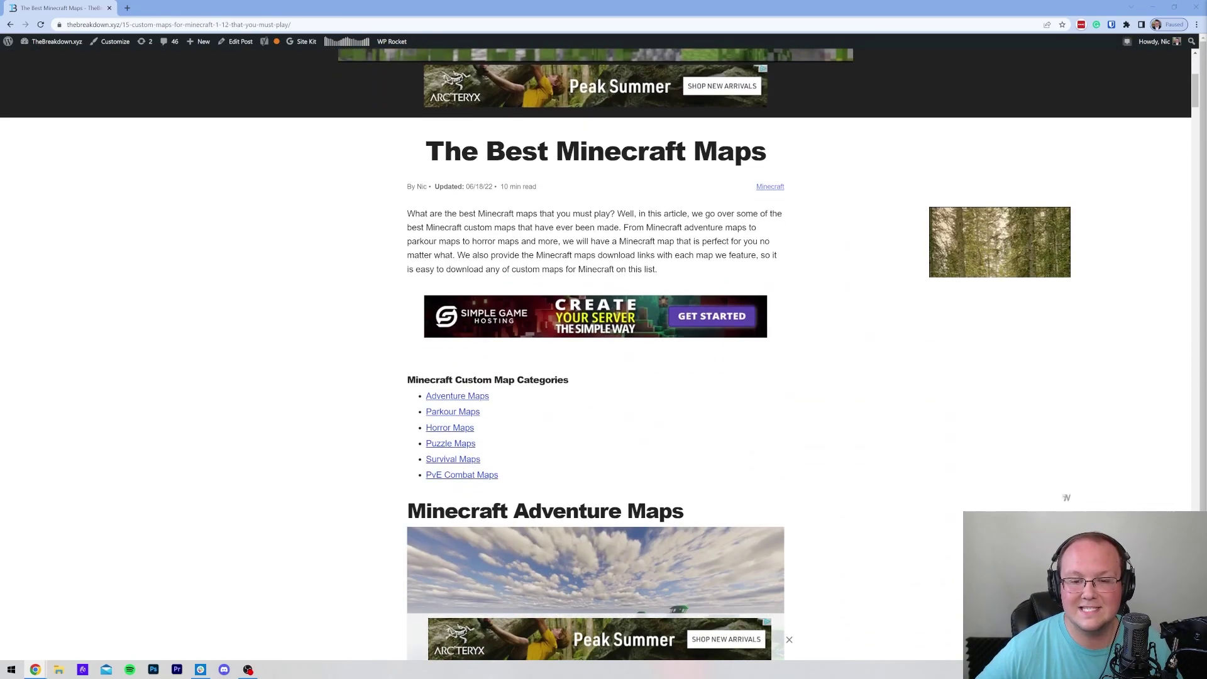
{"action": "left_click_drag", "start_coordinate": [462, 151], "coordinate": [434, 187]}
{"action": "left_click", "coordinate": [642, 164]}
{"action": "scroll", "coordinate": [642, 164], "scroll_direction": "down", "scroll_amount": 4}
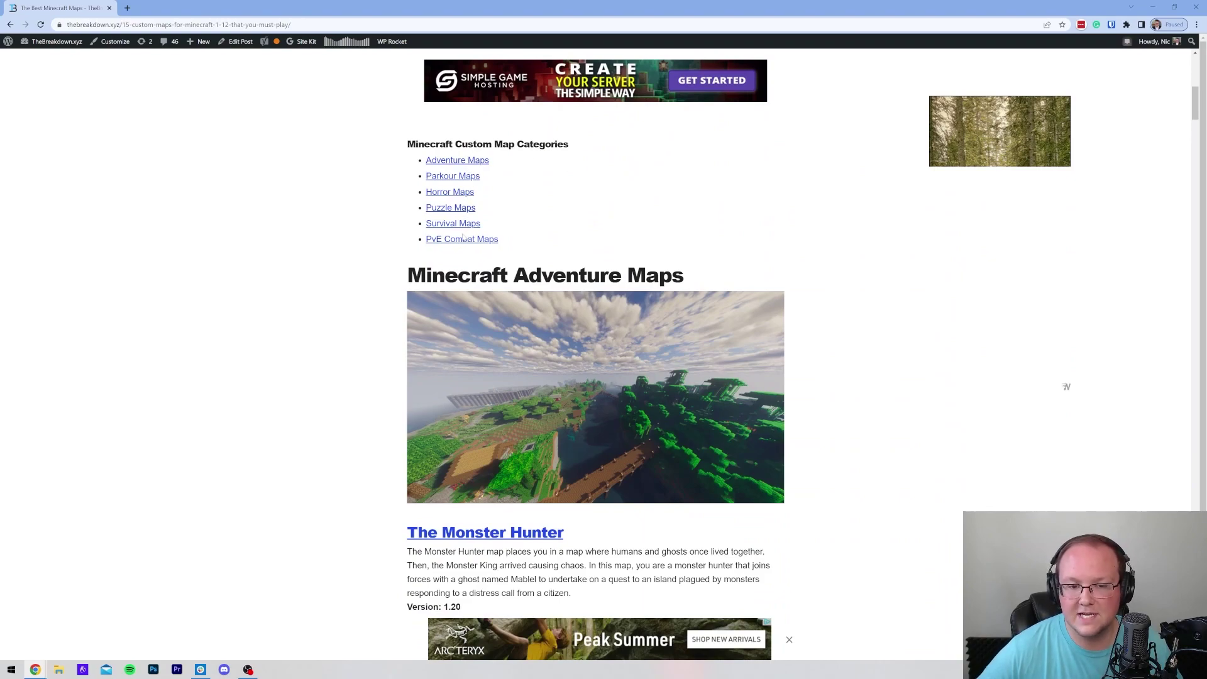
{"action": "scroll", "coordinate": [463, 237], "scroll_direction": "down", "scroll_amount": 6}
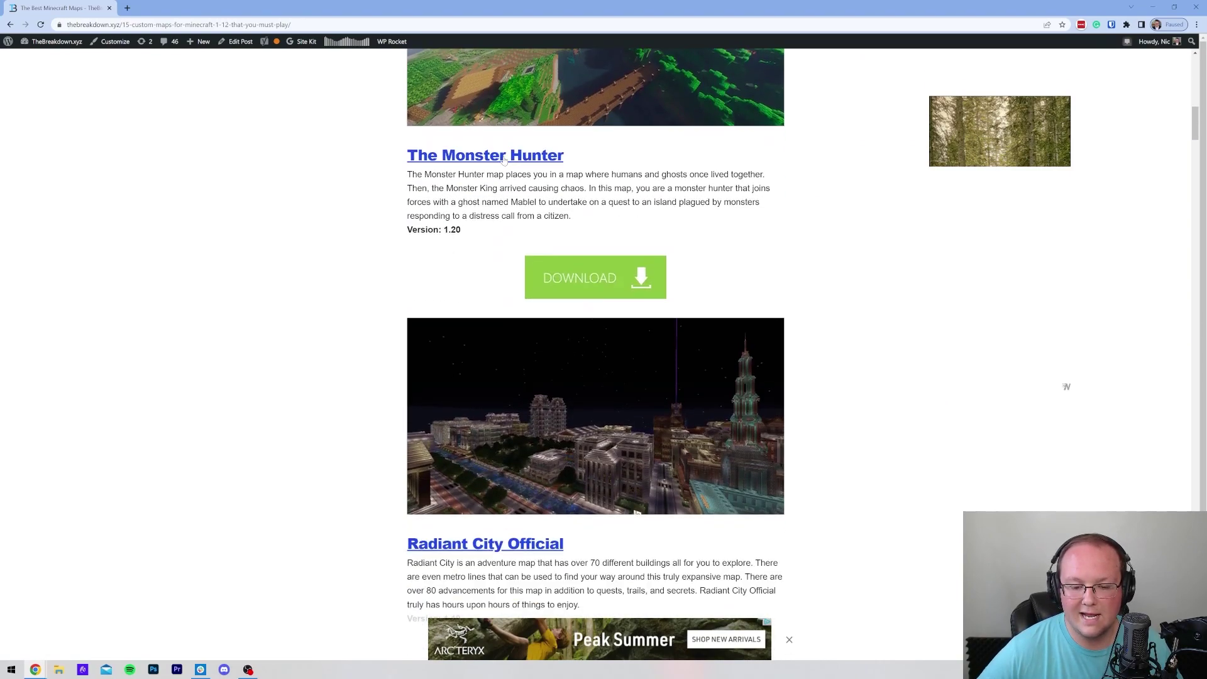
{"action": "scroll", "coordinate": [503, 161], "scroll_direction": "up", "scroll_amount": 2}
{"action": "scroll", "coordinate": [503, 161], "scroll_direction": "down", "scroll_amount": 5}
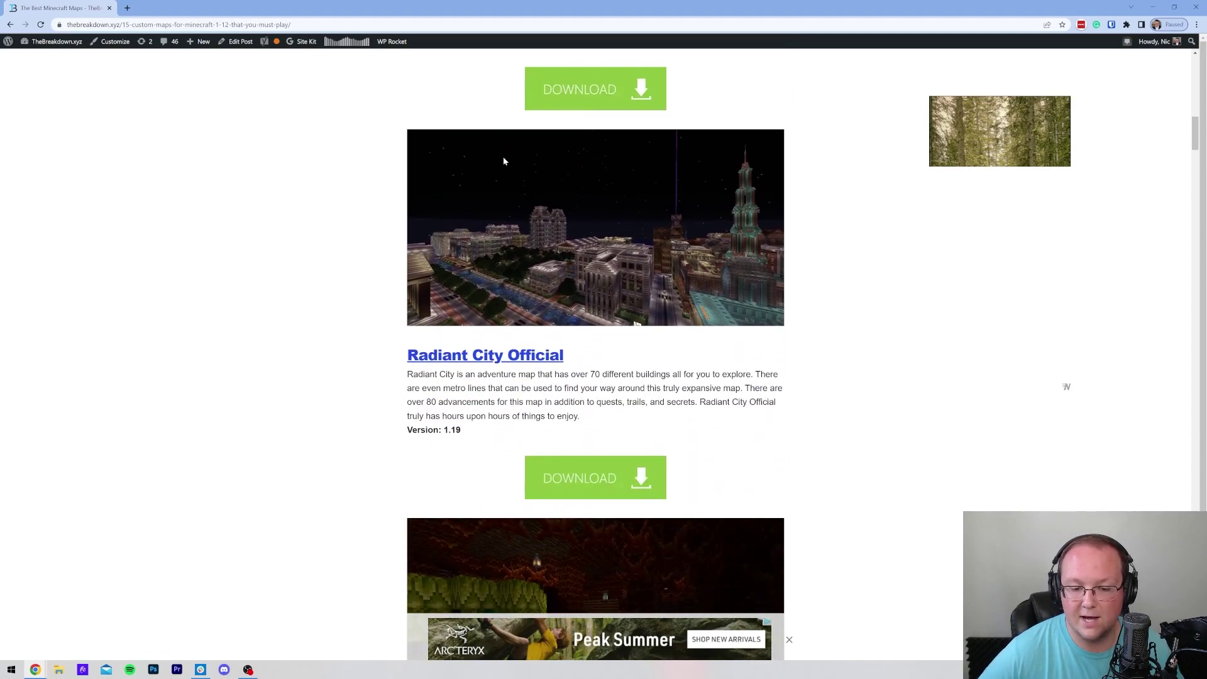
{"action": "scroll", "coordinate": [503, 161], "scroll_direction": "up", "scroll_amount": 3}
{"action": "triple_click", "coordinate": [472, 230]}
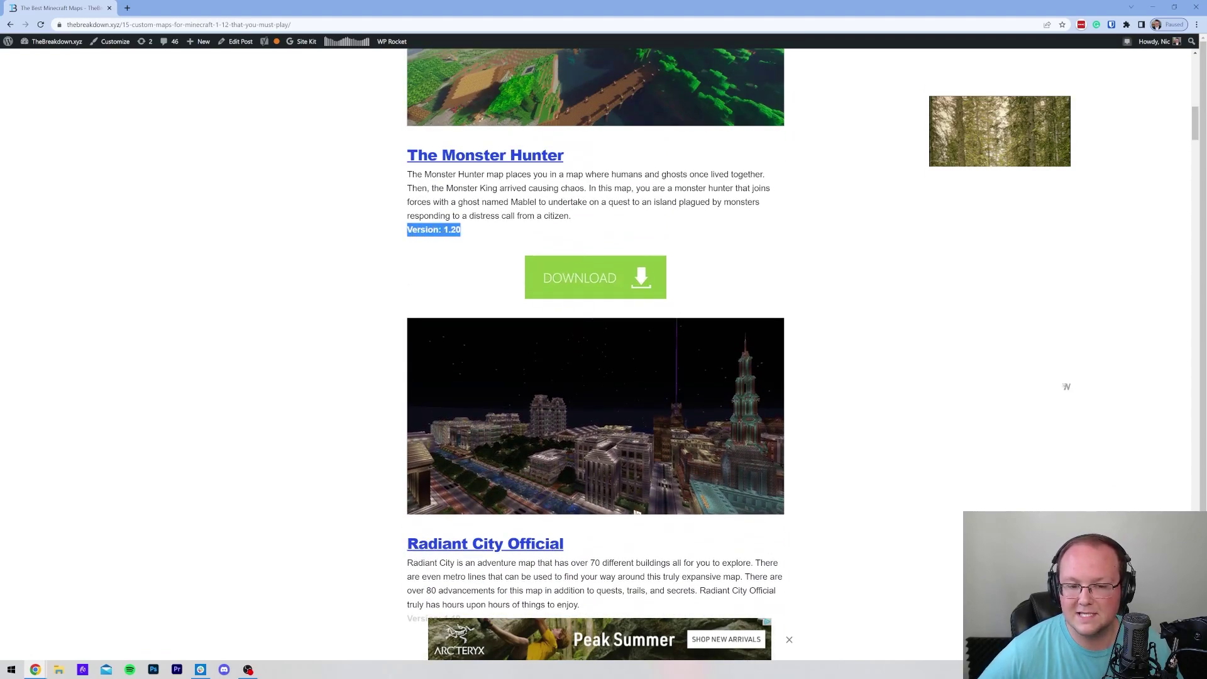
{"action": "left_click", "coordinate": [473, 236]}
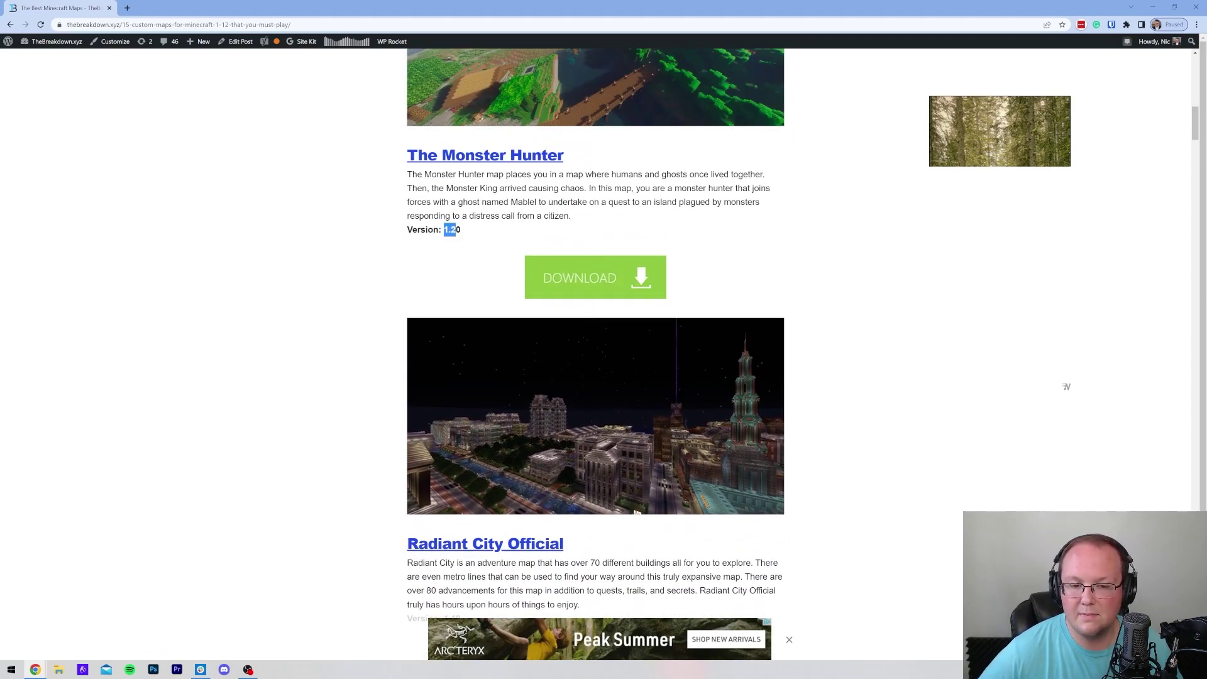
{"action": "left_click", "coordinate": [468, 233]}
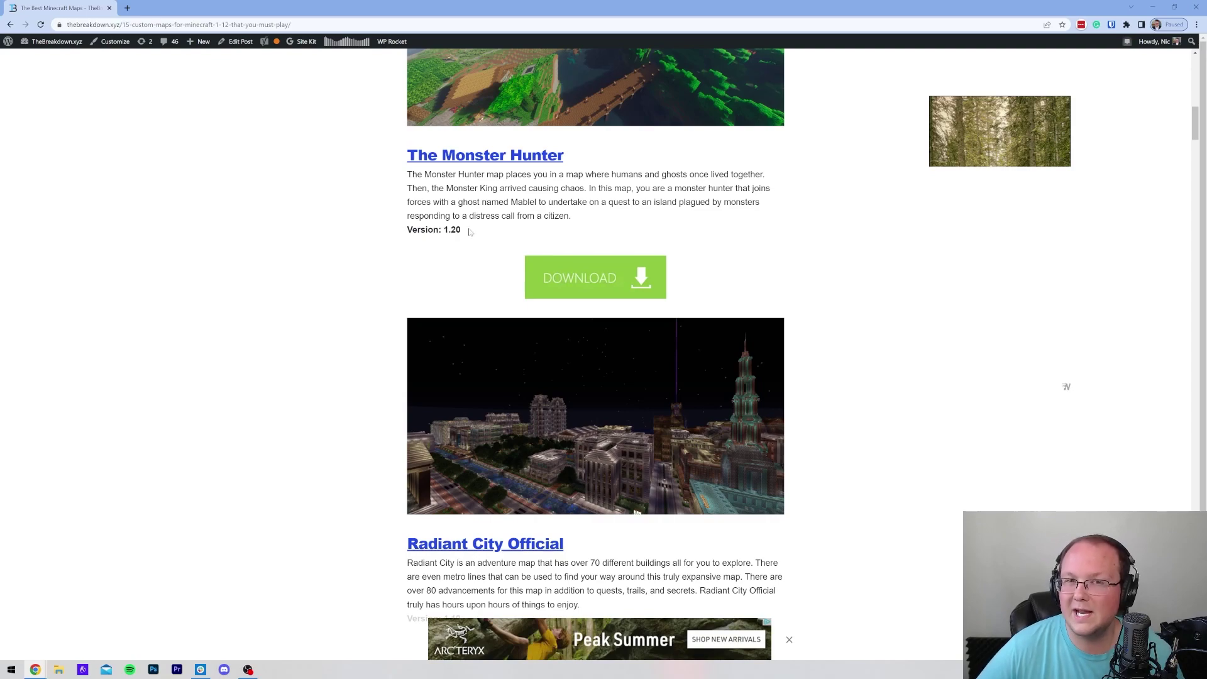
Step: Check the listed version of Radiant City Official and open its download page in a new tab
{"action": "scroll", "coordinate": [470, 233], "scroll_direction": "down", "scroll_amount": 6}
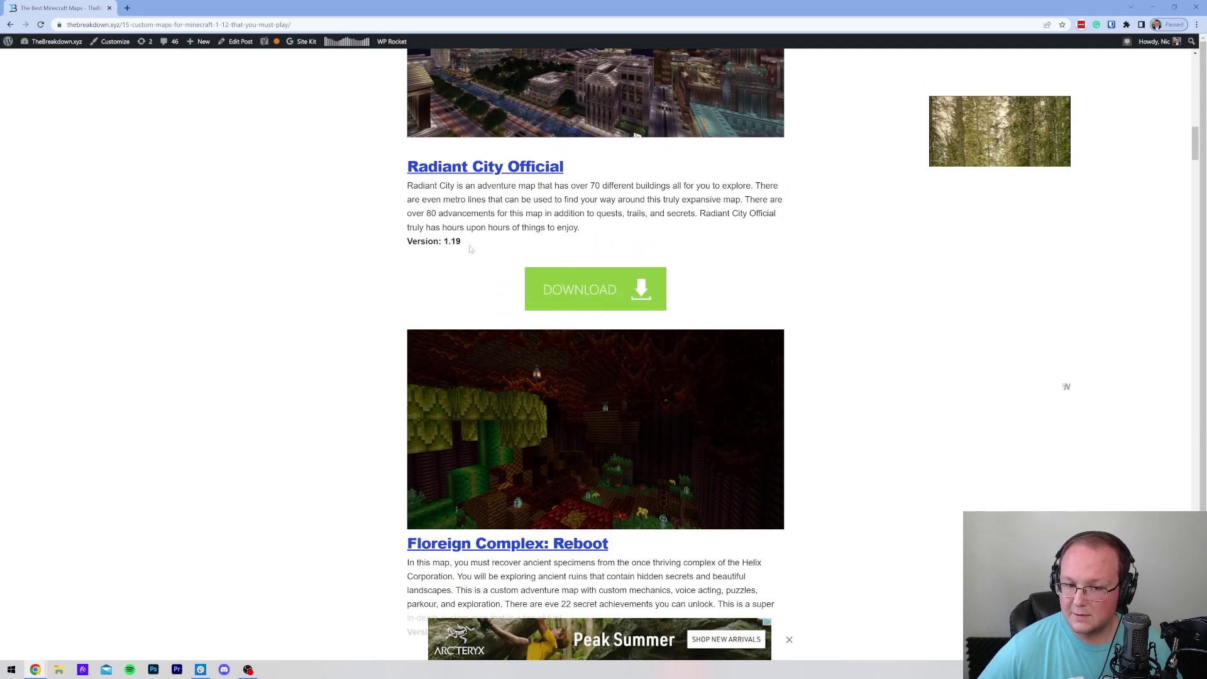
{"action": "left_click_drag", "start_coordinate": [471, 242], "coordinate": [449, 242]}
{"action": "left_click", "coordinate": [448, 242]}
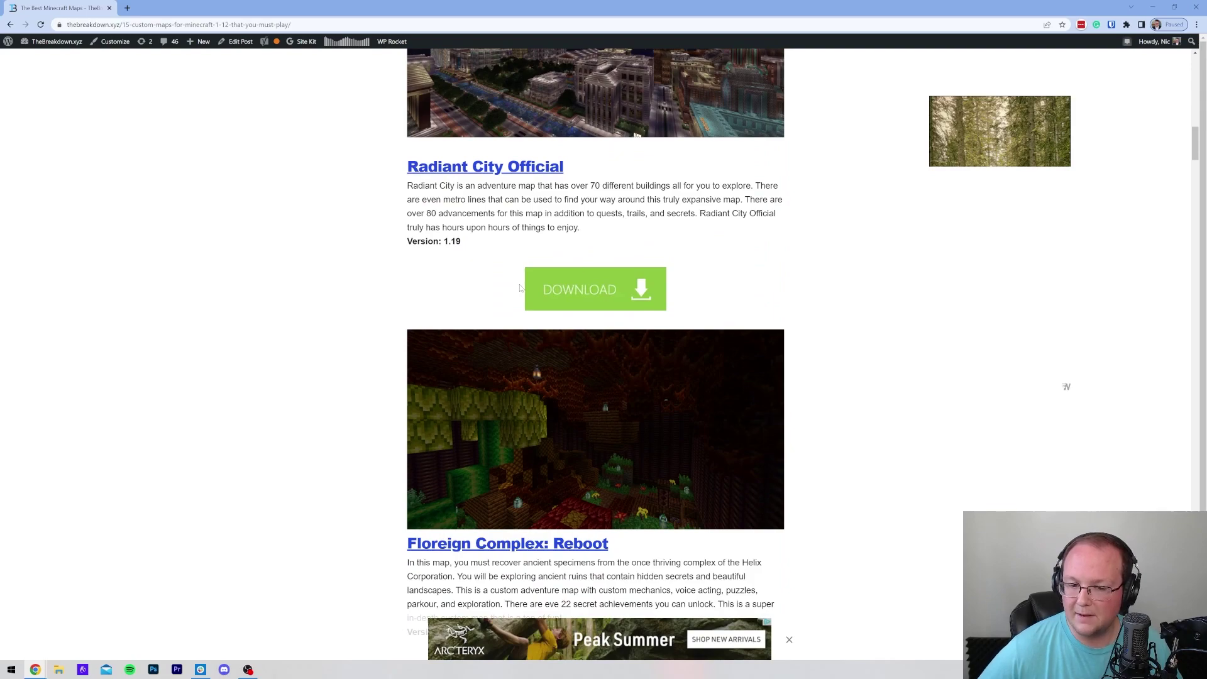
{"action": "right_click", "coordinate": [542, 289]}
{"action": "left_click", "coordinate": [566, 299]}
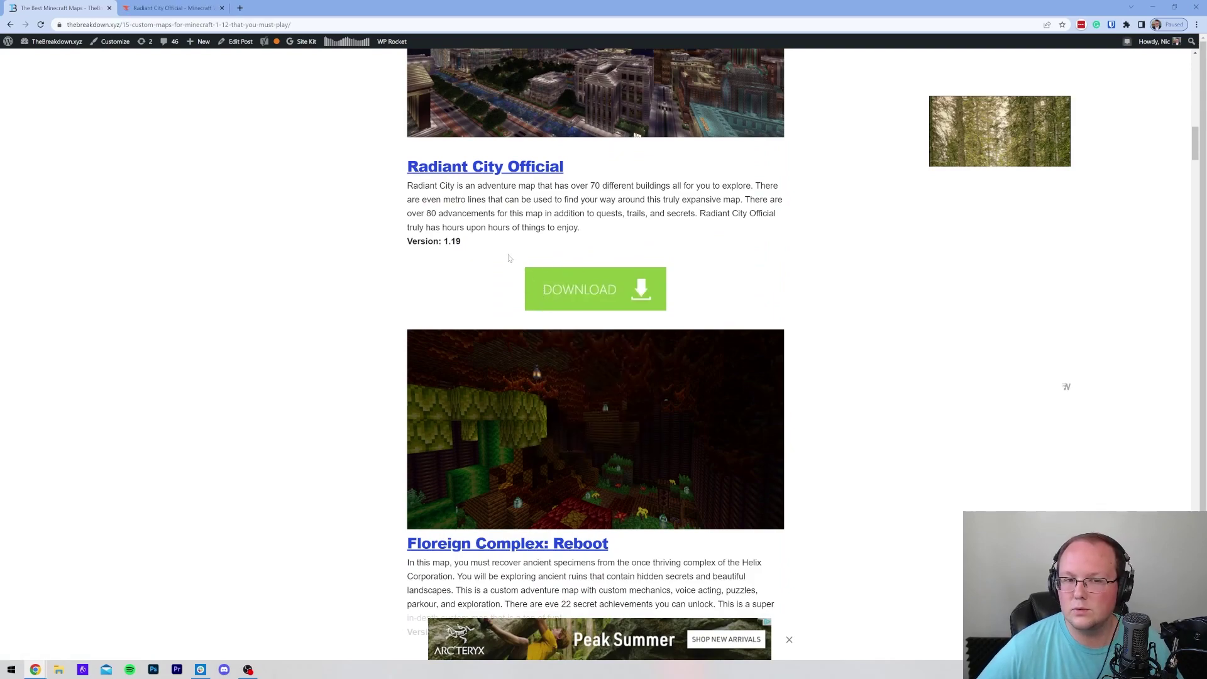
Step: Find the Floating Biomes parkour map in the article and open its download page in a new tab
{"action": "scroll", "coordinate": [508, 258], "scroll_direction": "down", "scroll_amount": 12}
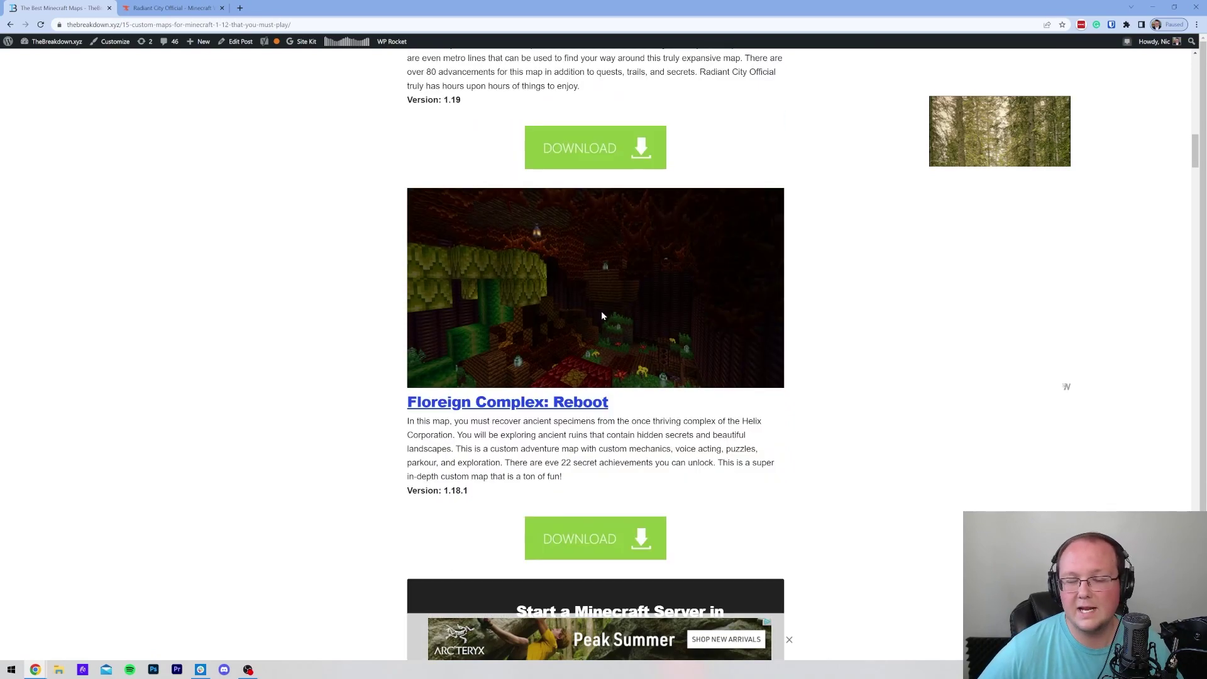
{"action": "scroll", "coordinate": [437, 163], "scroll_direction": "down", "scroll_amount": 10}
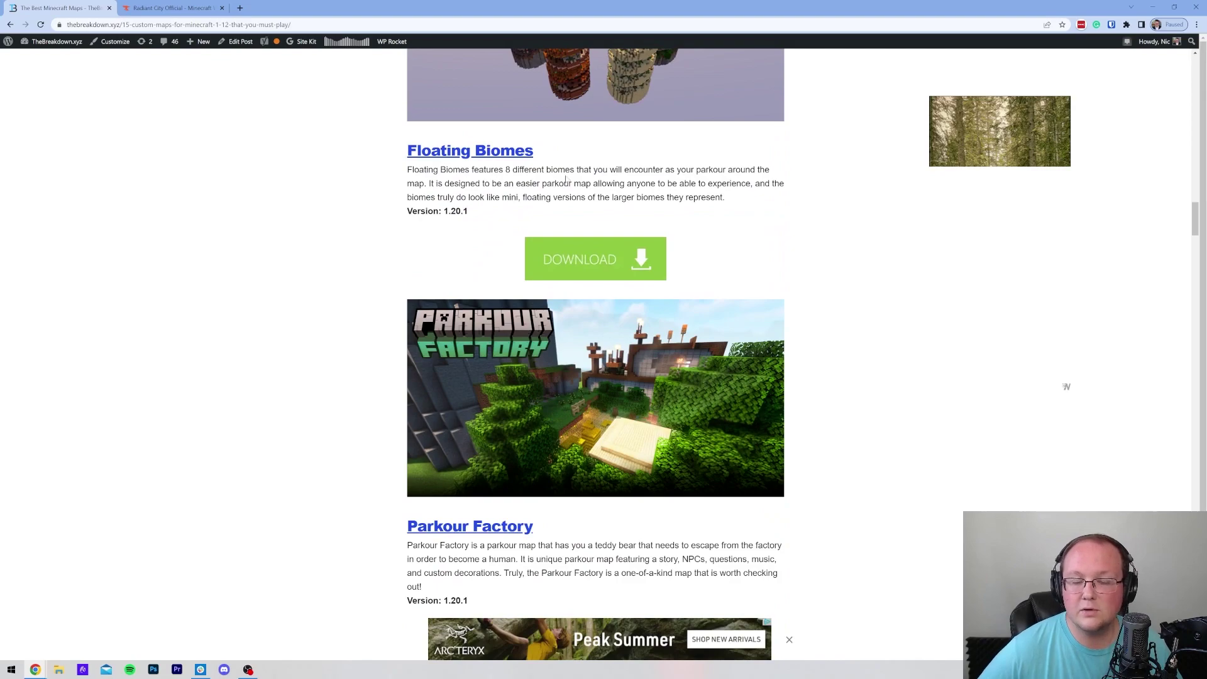
{"action": "scroll", "coordinate": [565, 181], "scroll_direction": "up", "scroll_amount": 2}
{"action": "left_click", "coordinate": [618, 388]}
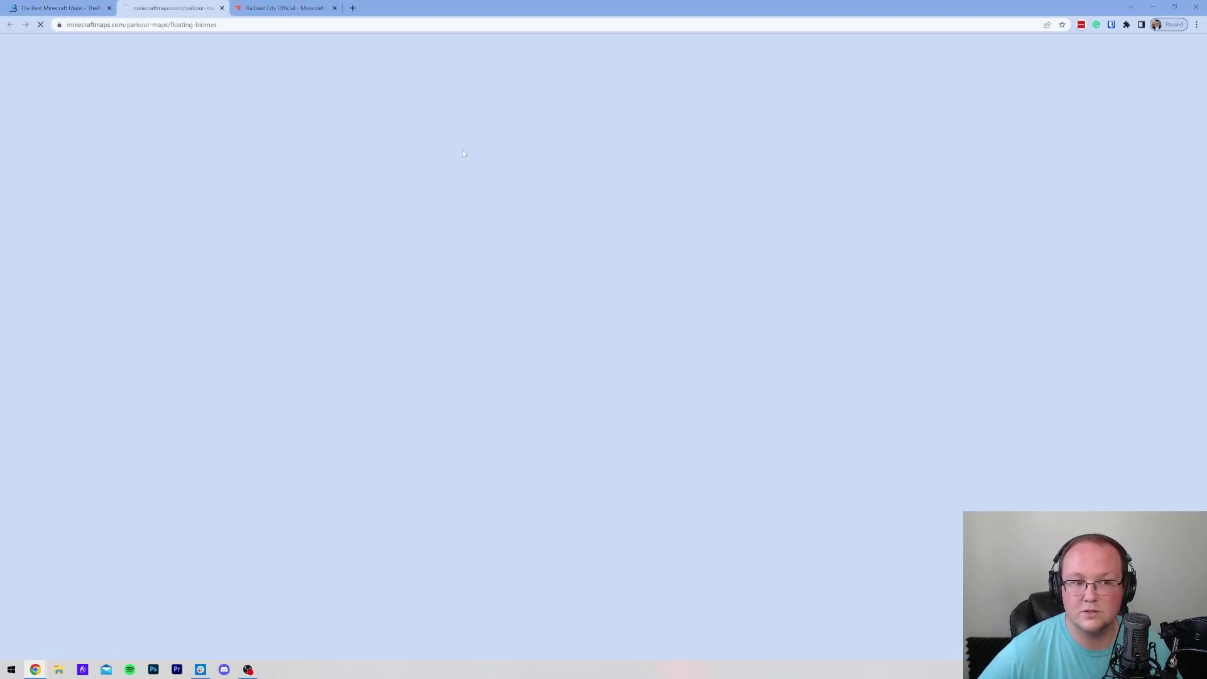
Step: Download the Floating Biomes map from its minecraftmaps.com page
{"action": "key", "text": "ctrl+Tab"}
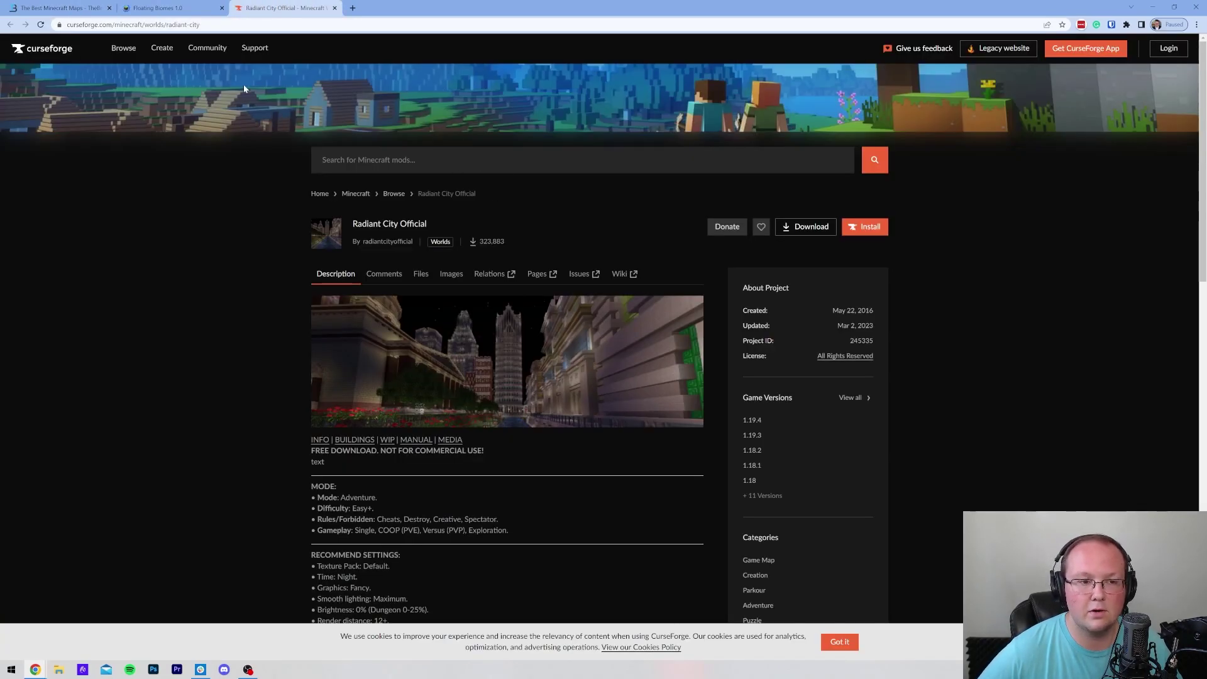
{"action": "key", "text": "ctrl+shift+Tab"}
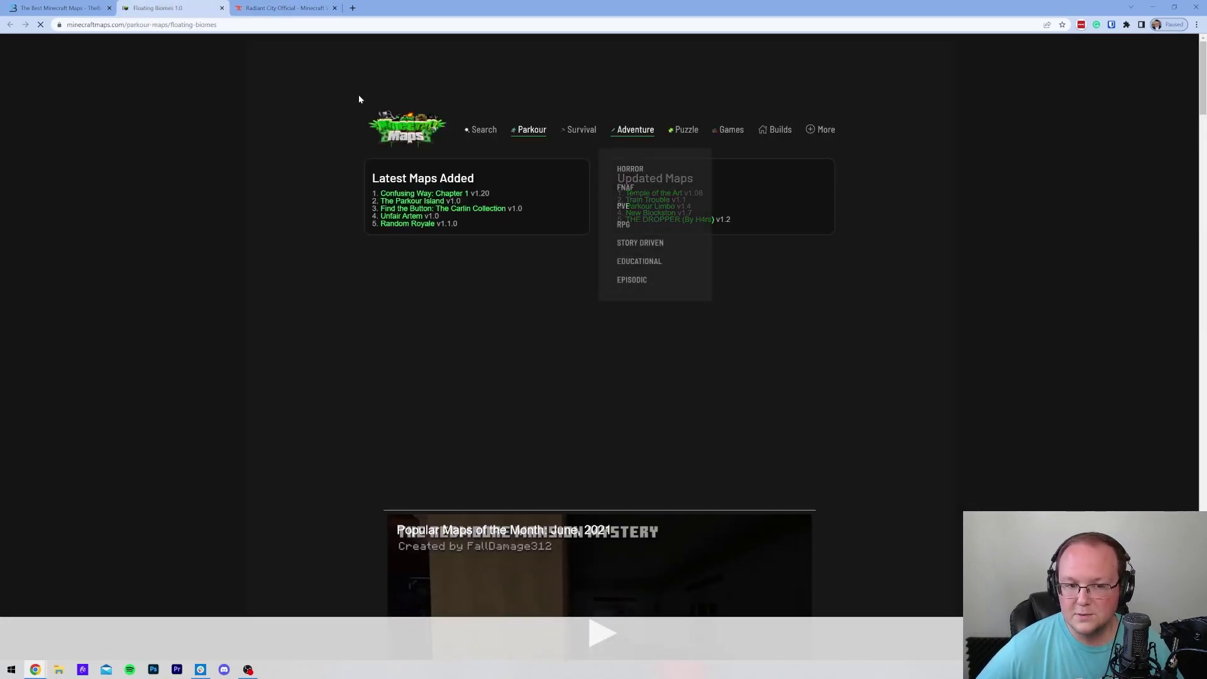
{"action": "scroll", "coordinate": [284, 108], "scroll_direction": "down", "scroll_amount": 8}
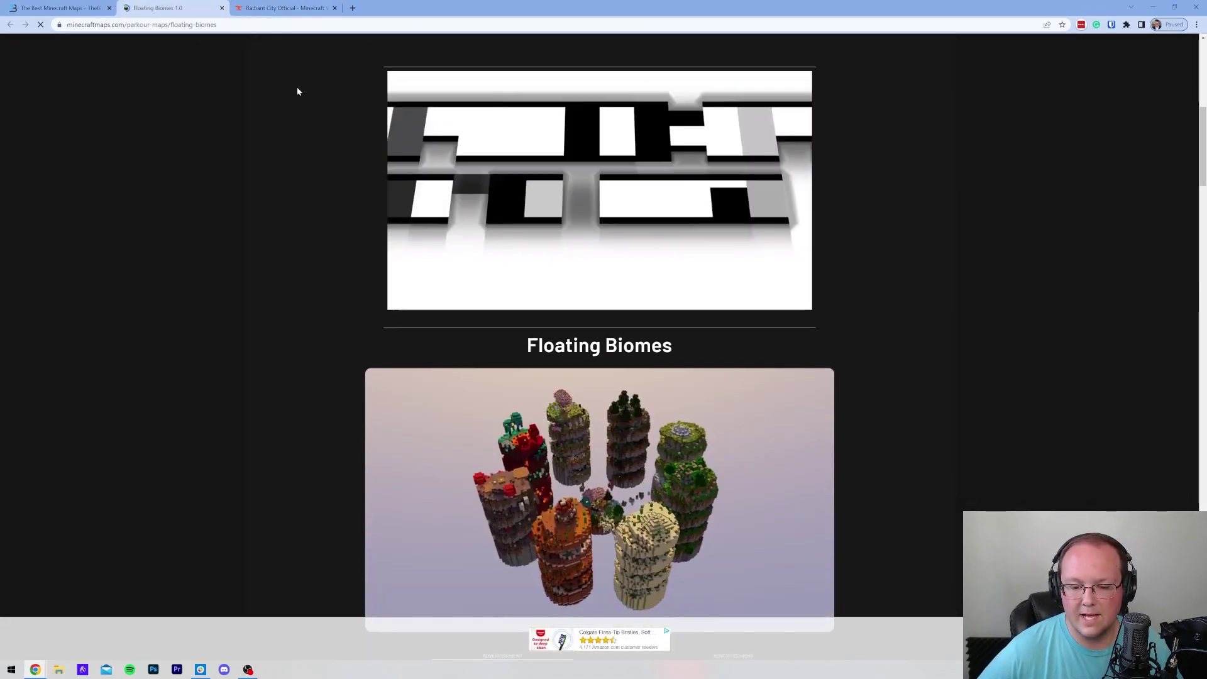
{"action": "scroll", "coordinate": [298, 91], "scroll_direction": "down", "scroll_amount": 10}
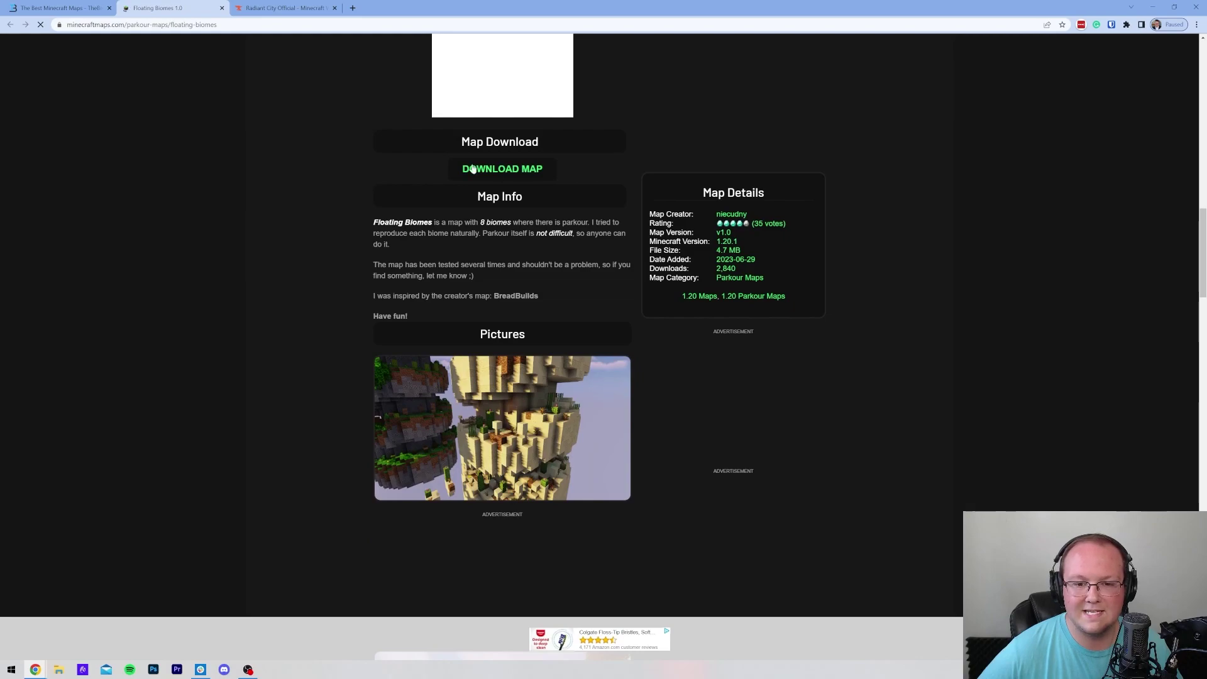
{"action": "left_click", "coordinate": [480, 170]}
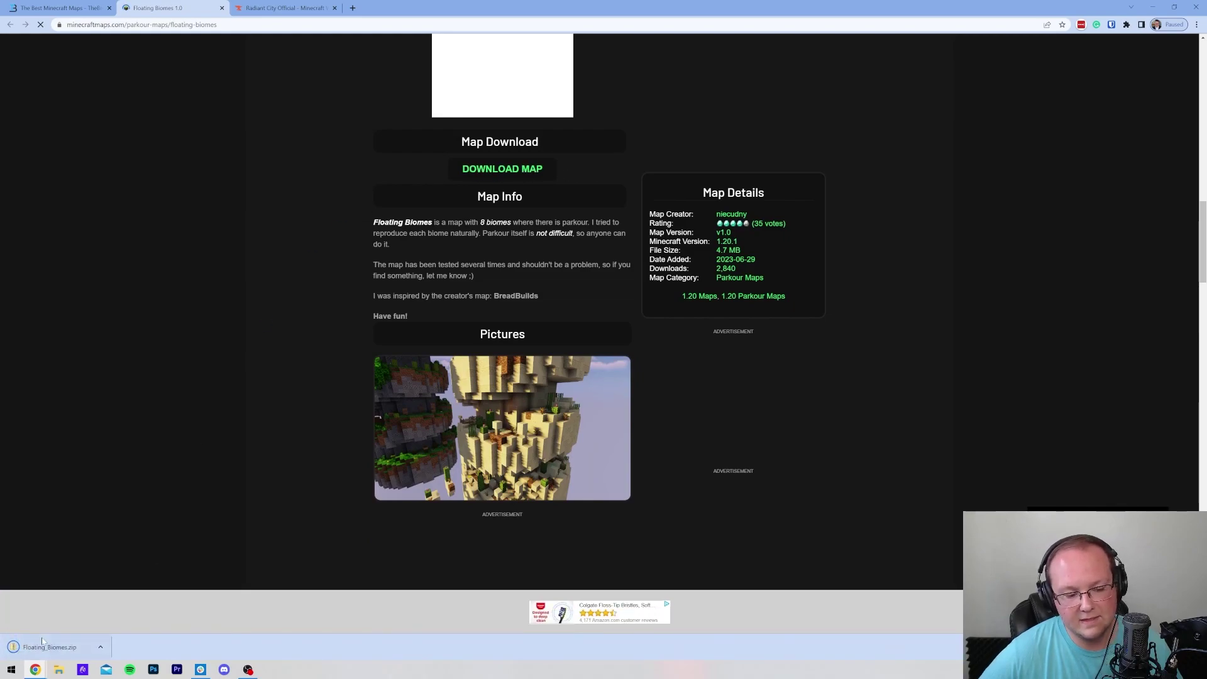
Step: Download the RC_150223_RELEASE_10_13_MC_1_19_3 file from Radiant City Official's file list on CurseForge
{"action": "left_click", "coordinate": [274, 8]}
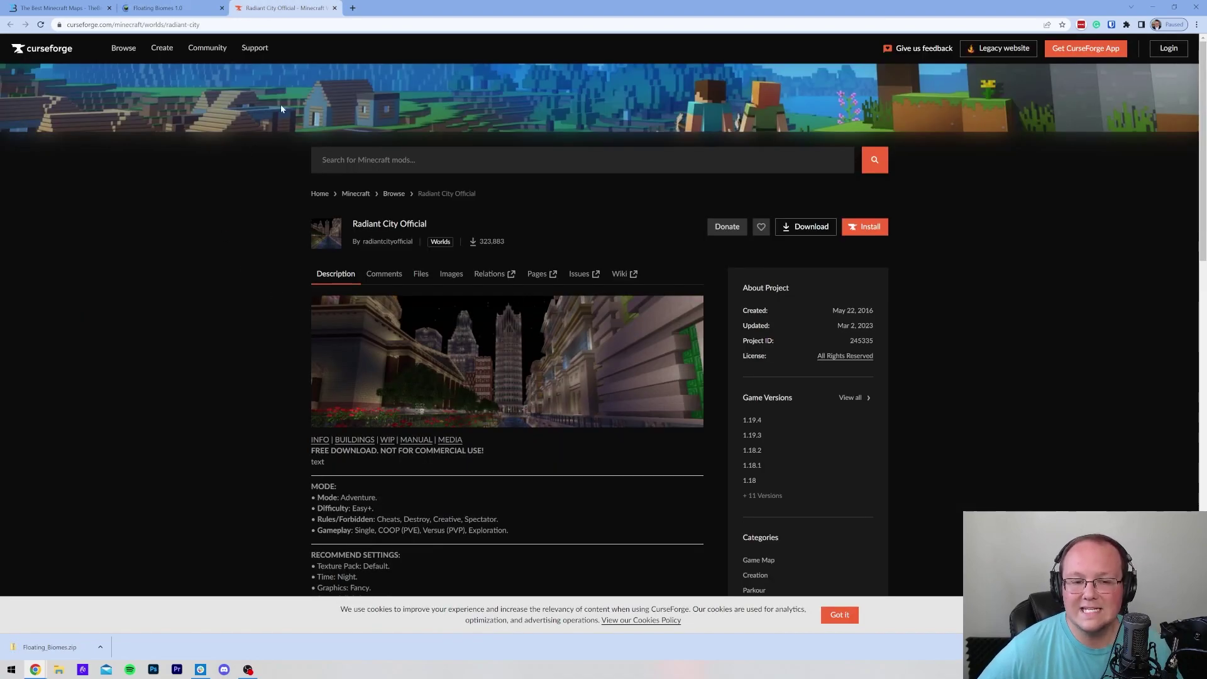
{"action": "scroll", "coordinate": [679, 370], "scroll_direction": "down", "scroll_amount": 4}
{"action": "scroll", "coordinate": [622, 318], "scroll_direction": "up", "scroll_amount": 4}
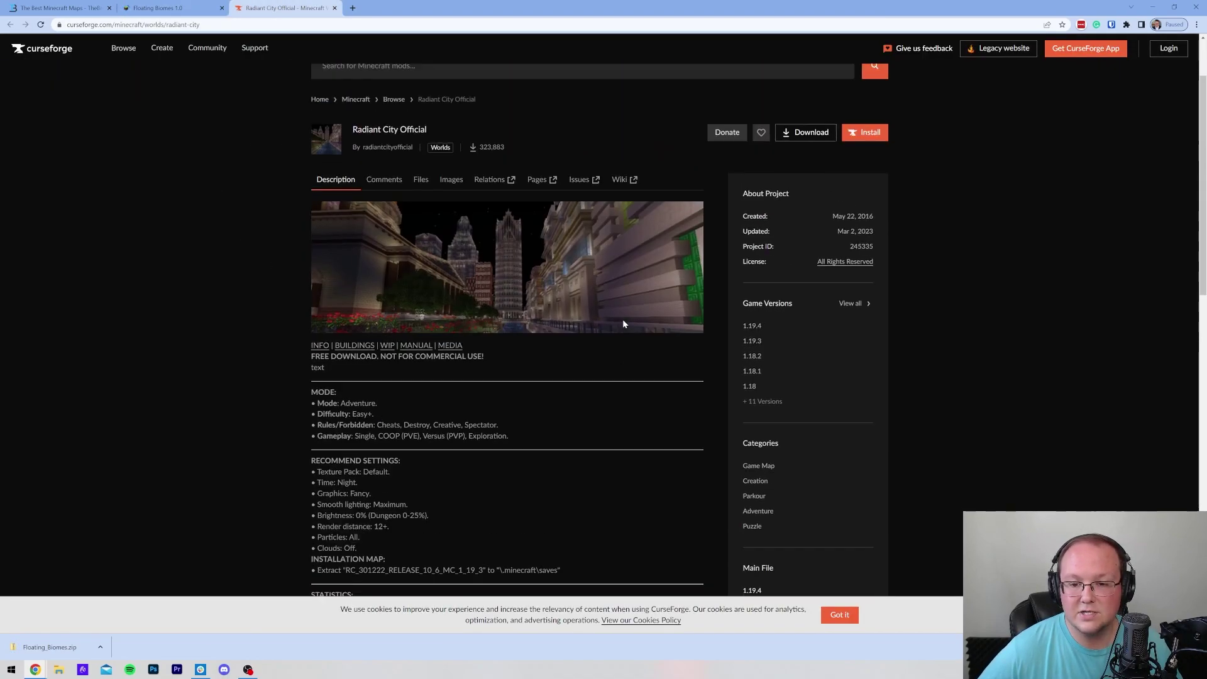
{"action": "left_click", "coordinate": [413, 280]}
{"action": "scroll", "coordinate": [477, 251], "scroll_direction": "down", "scroll_amount": 3}
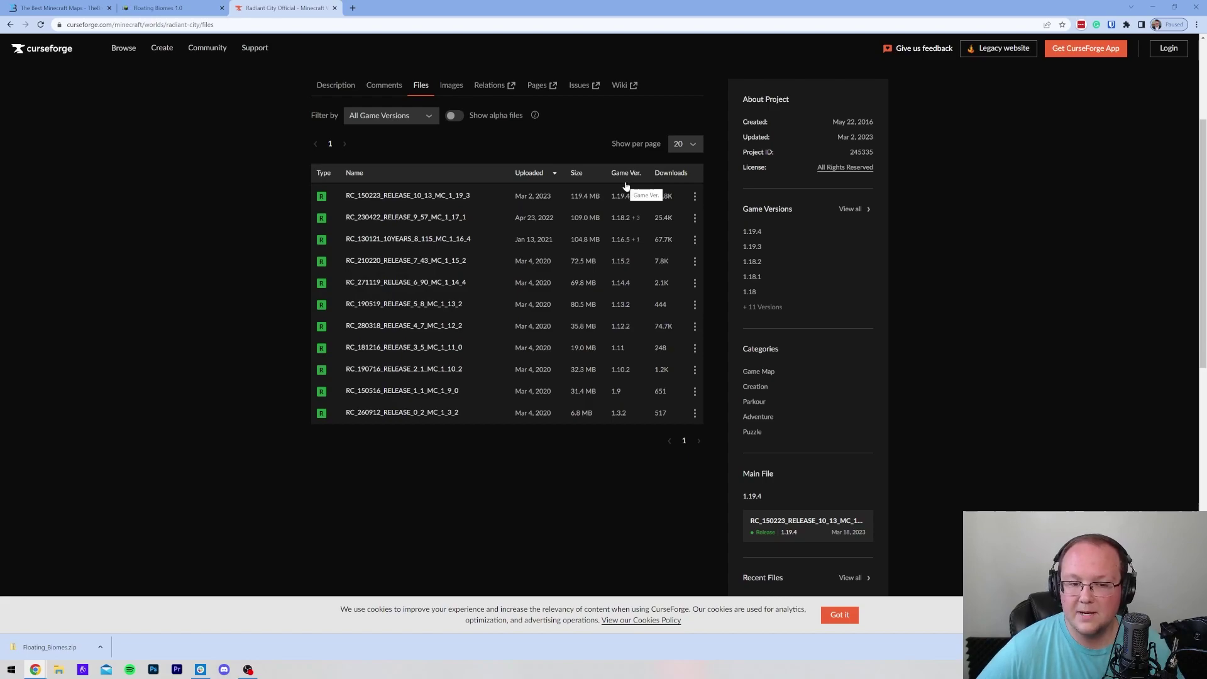
{"action": "left_click", "coordinate": [695, 197]}
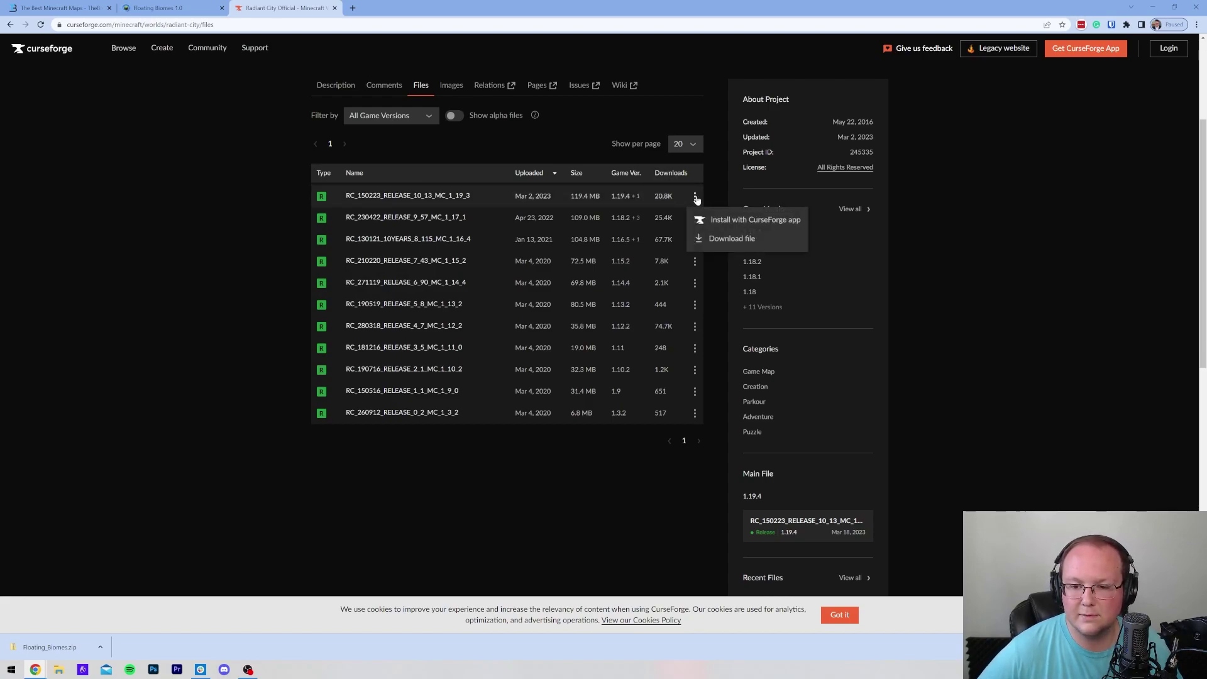
{"action": "left_click", "coordinate": [718, 237]}
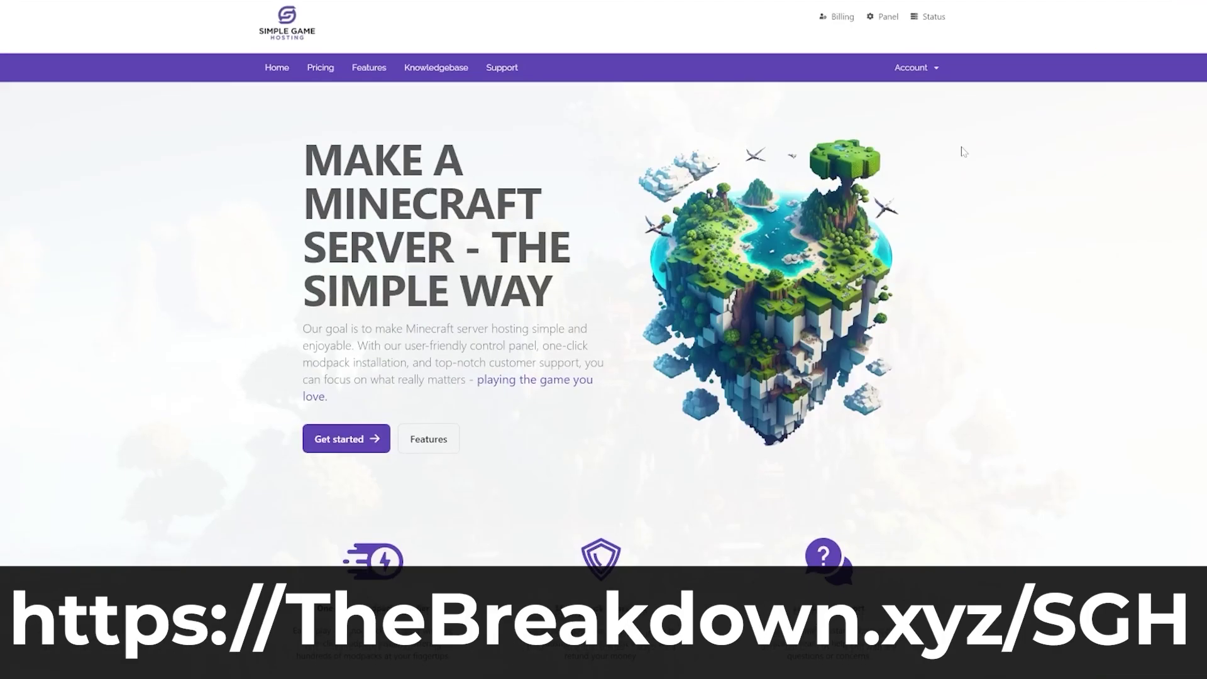
Step: Review the Simple Game Hosting home page's feature overview, including the one-click modpack installer, DDoS protection and live chat support
{"action": "scroll", "coordinate": [433, 238], "scroll_direction": "down", "scroll_amount": 5}
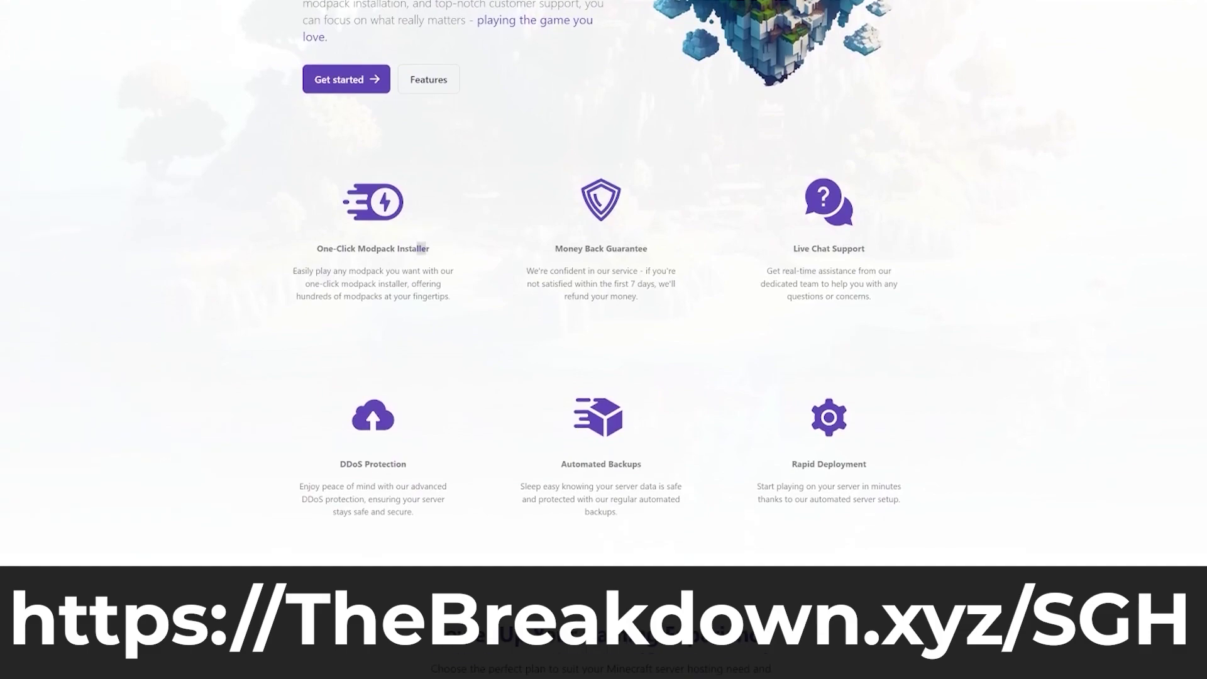
{"action": "left_click_drag", "start_coordinate": [418, 249], "coordinate": [317, 248]}
{"action": "left_click", "coordinate": [254, 312]}
{"action": "left_click_drag", "start_coordinate": [337, 469], "coordinate": [407, 466]}
{"action": "left_click", "coordinate": [455, 472]}
{"action": "left_click_drag", "start_coordinate": [783, 252], "coordinate": [870, 251]}
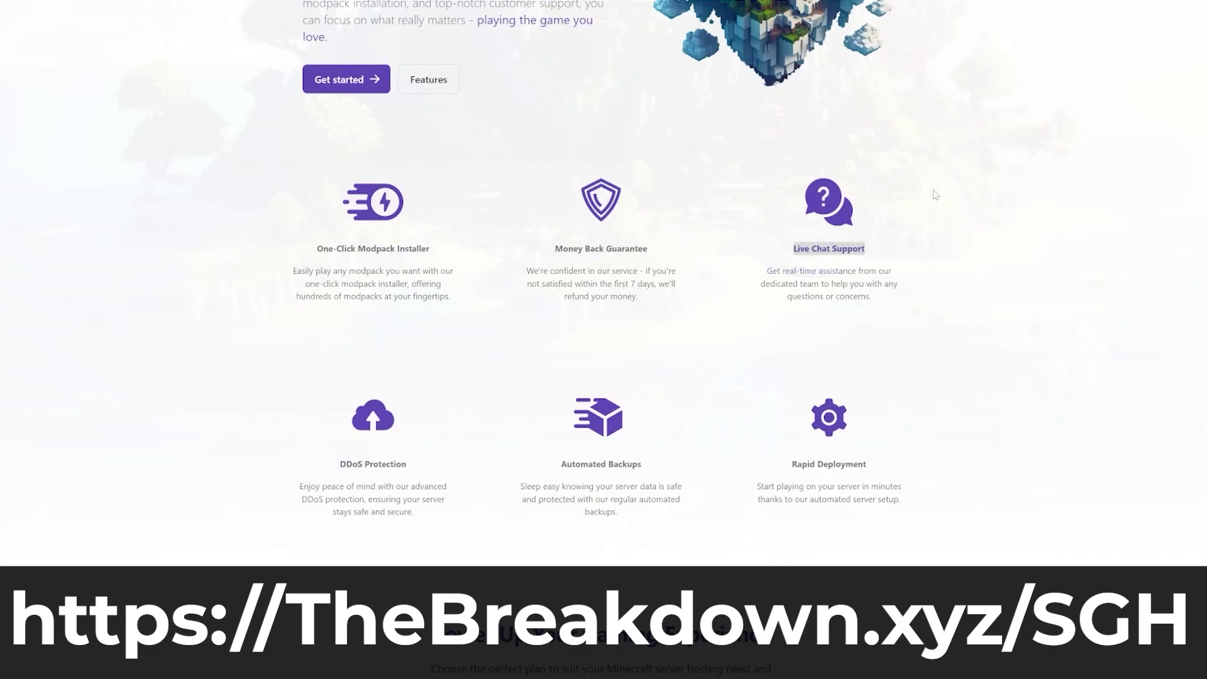
{"action": "left_click", "coordinate": [842, 159]}
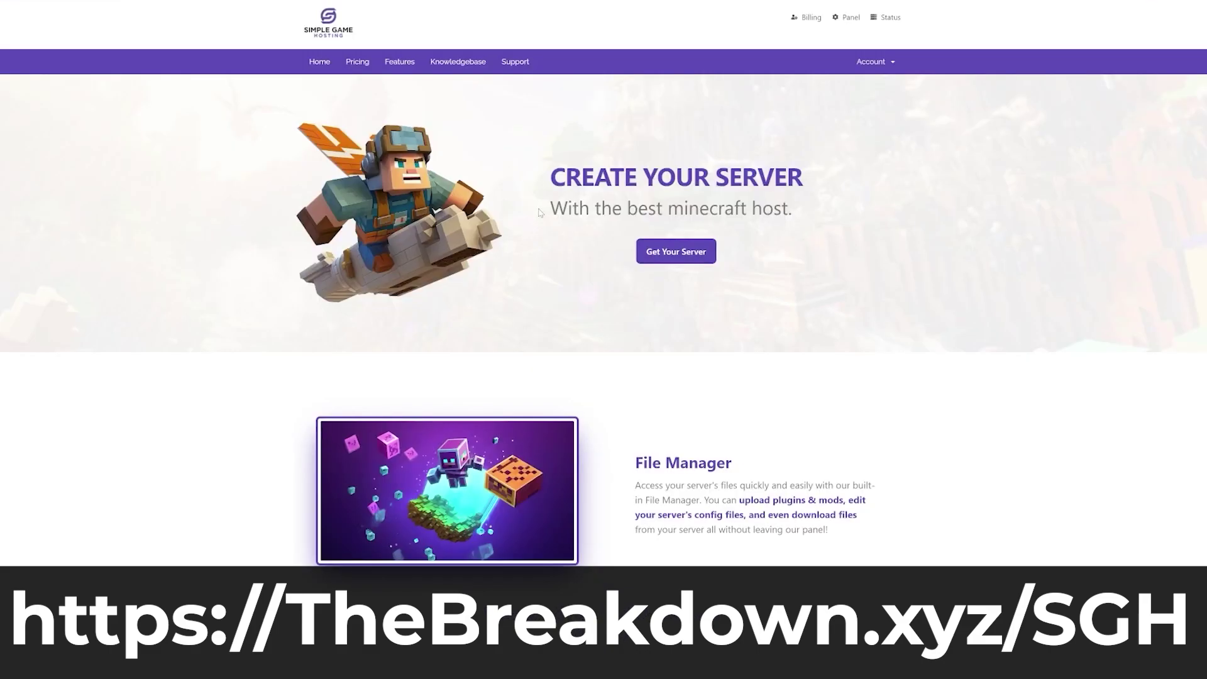
Step: Examine the Simple Game Hosting features page, covering file access, modpacks, sub-users, backups and the supported server types
{"action": "left_click_drag", "start_coordinate": [539, 212], "coordinate": [793, 212]}
{"action": "left_click", "coordinate": [798, 221]}
{"action": "scroll", "coordinate": [835, 296], "scroll_direction": "down", "scroll_amount": 1}
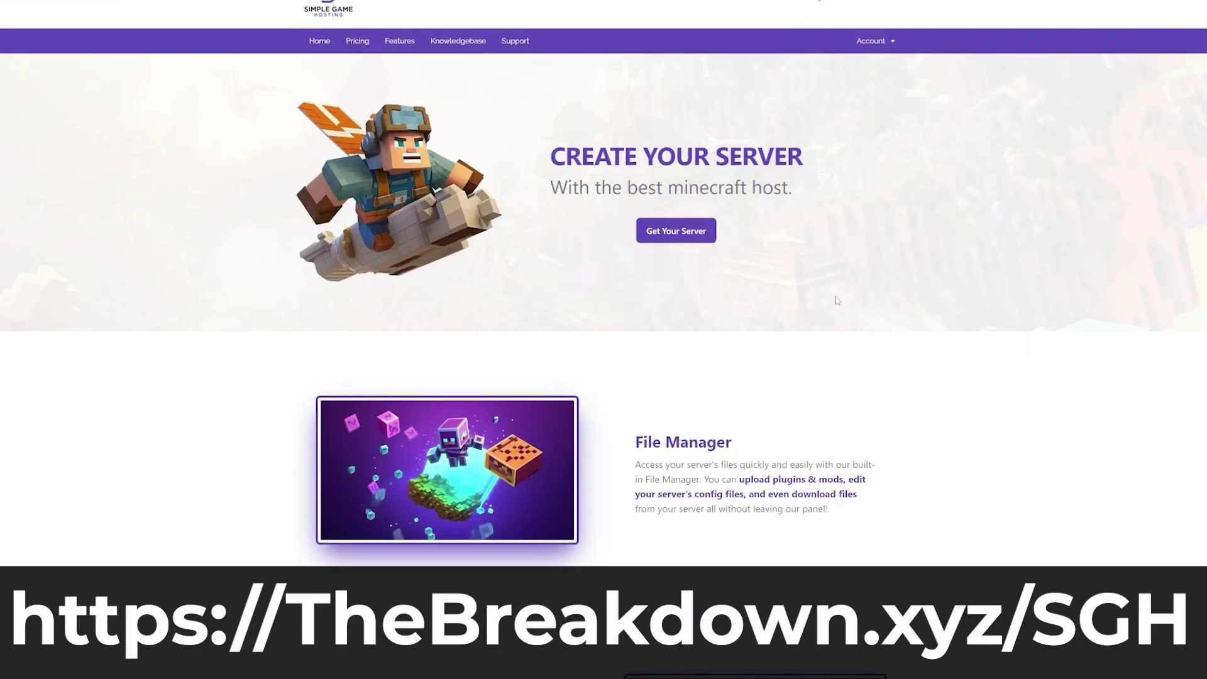
{"action": "scroll", "coordinate": [837, 299], "scroll_direction": "down", "scroll_amount": 8}
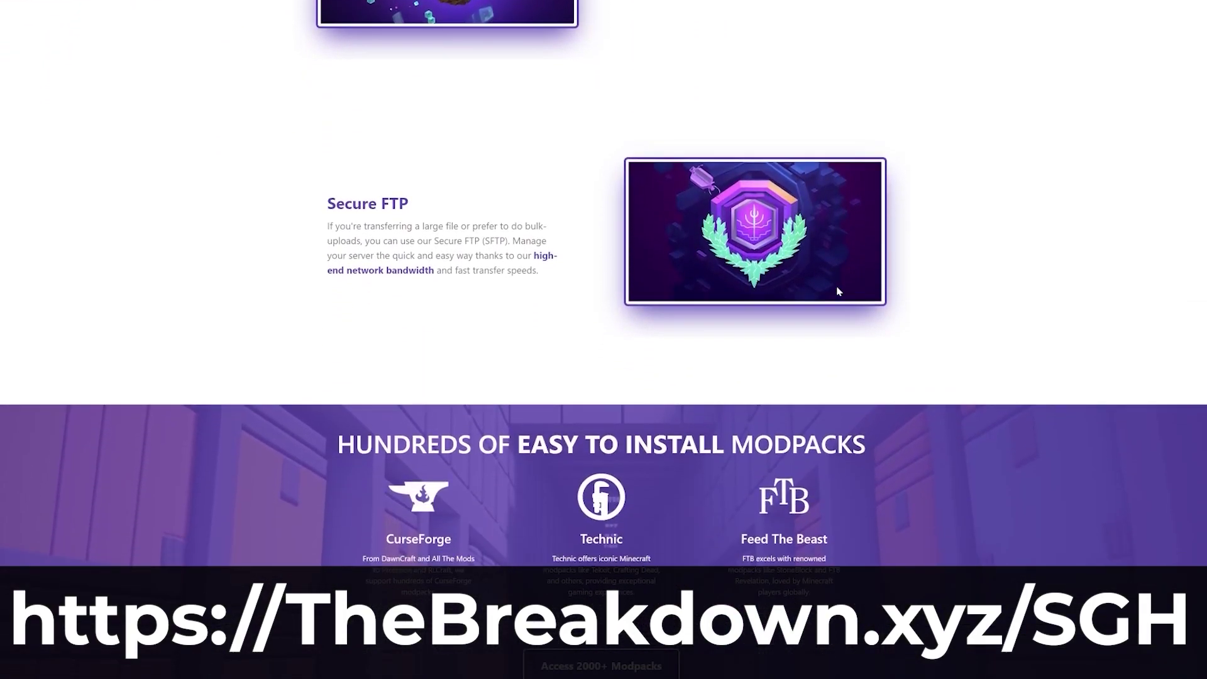
{"action": "scroll", "coordinate": [838, 291], "scroll_direction": "down", "scroll_amount": 3}
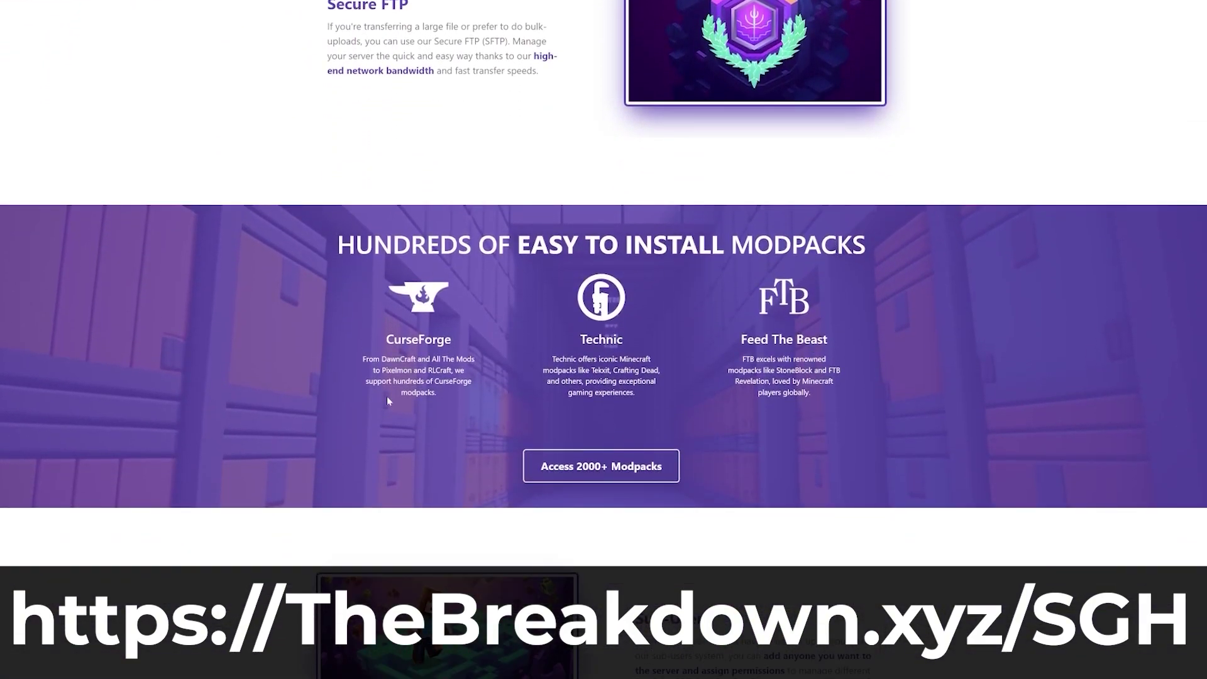
{"action": "scroll", "coordinate": [566, 377], "scroll_direction": "down", "scroll_amount": 1}
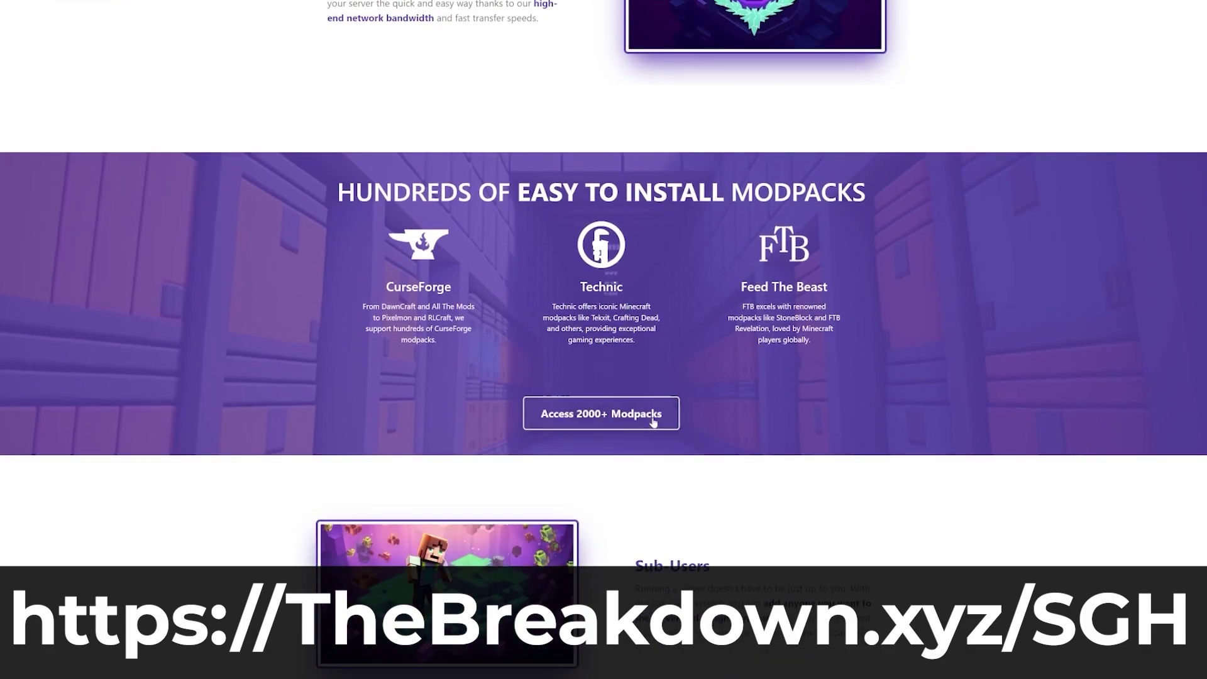
{"action": "scroll", "coordinate": [537, 423], "scroll_direction": "down", "scroll_amount": 9}
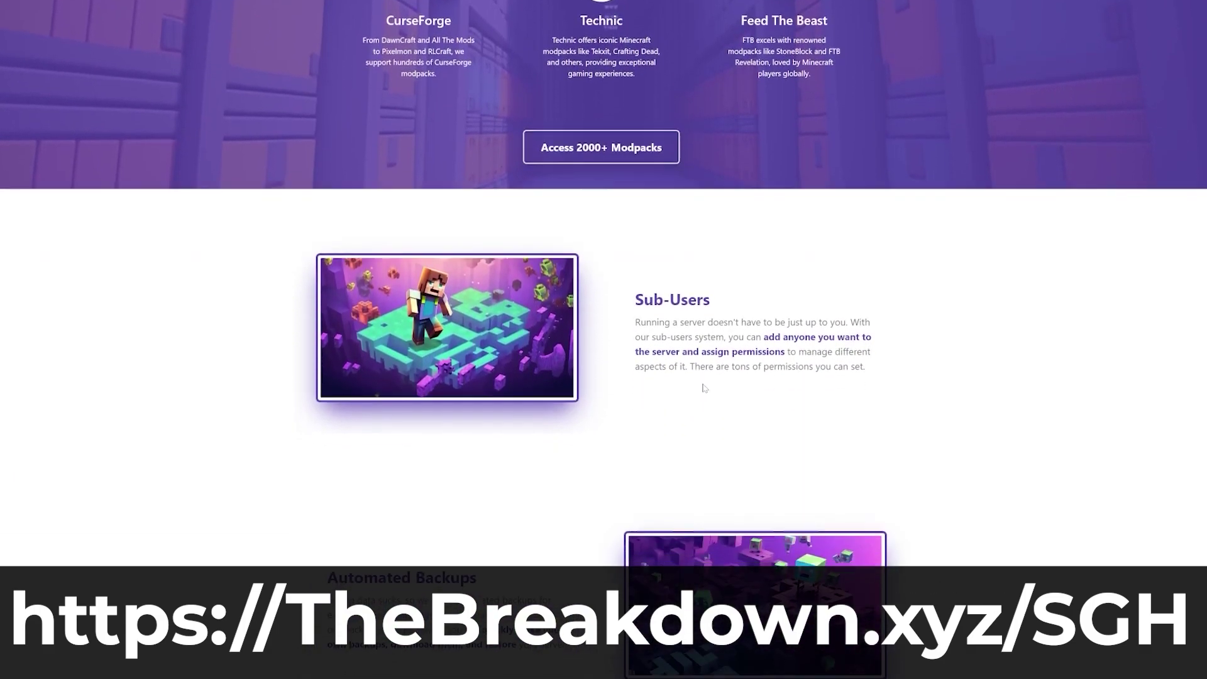
{"action": "scroll", "coordinate": [702, 385], "scroll_direction": "down", "scroll_amount": 5}
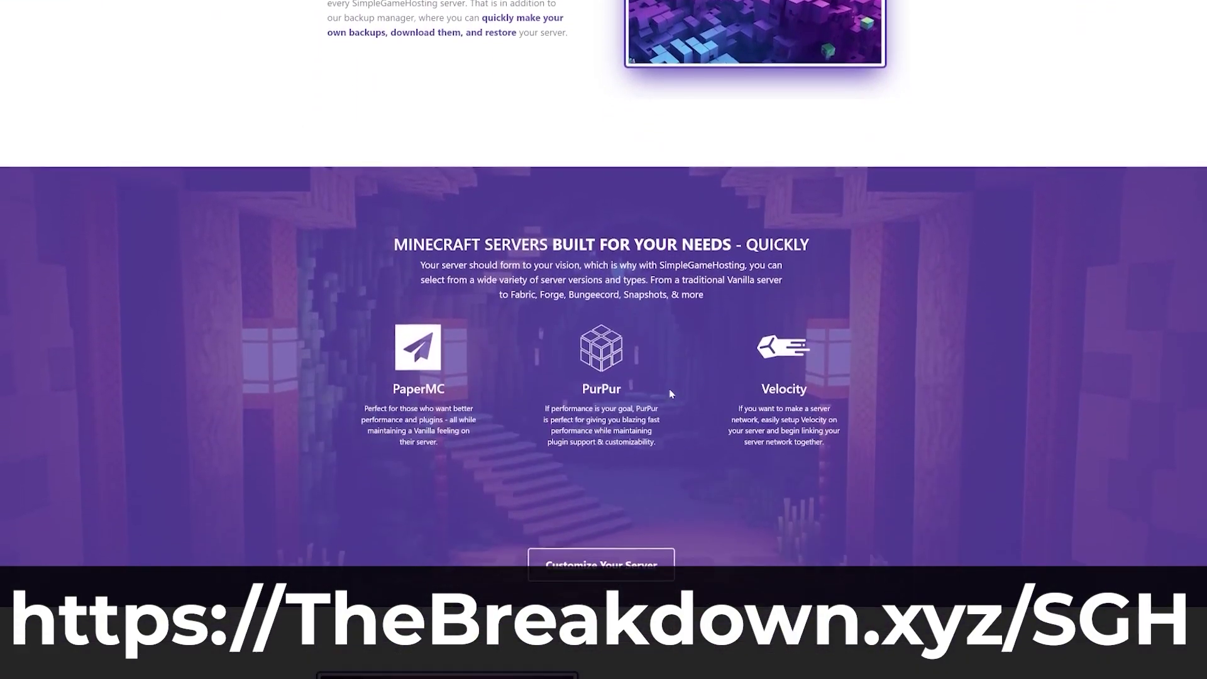
{"action": "left_click_drag", "start_coordinate": [459, 375], "coordinate": [406, 372]}
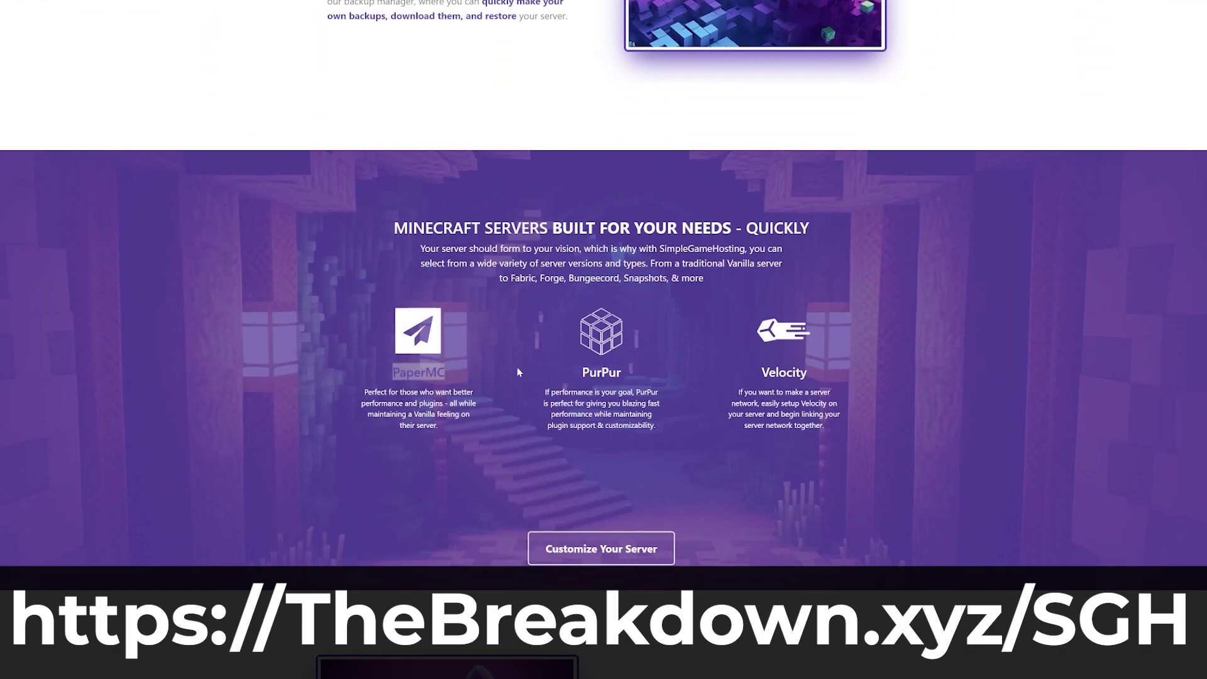
{"action": "left_click_drag", "start_coordinate": [579, 372], "coordinate": [590, 373]}
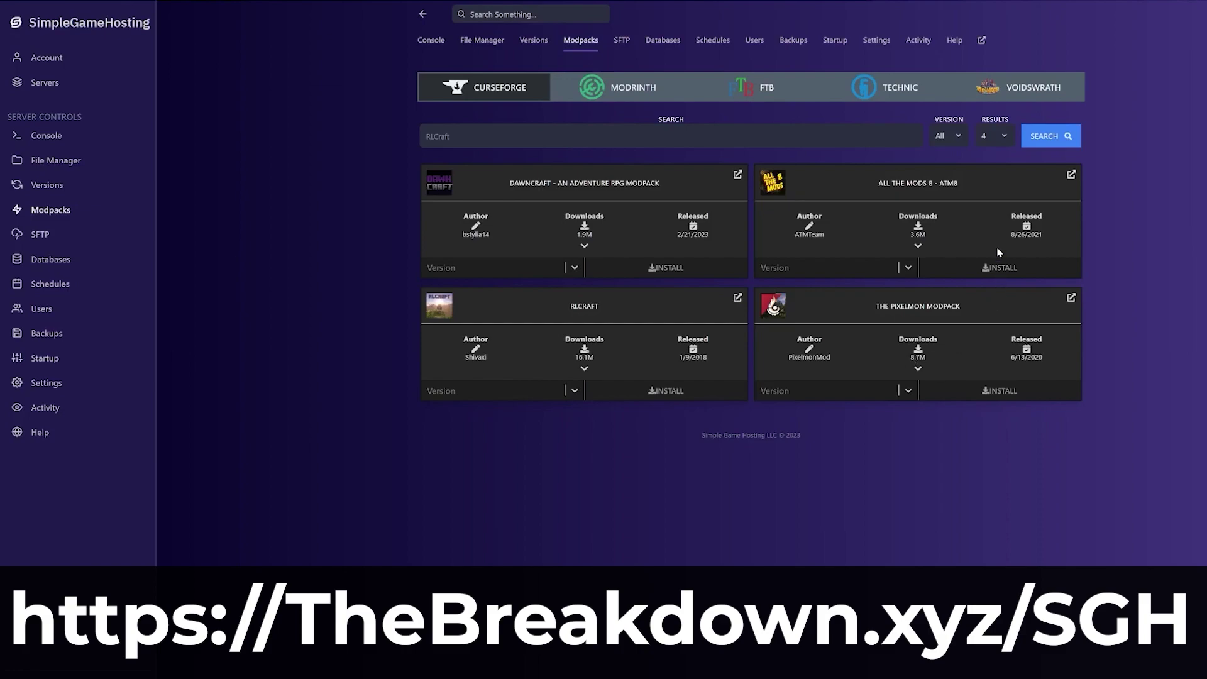
Step: Adjust the number of results listed for the CurseForge modpacks
{"action": "left_click", "coordinate": [995, 136]}
{"action": "left_click", "coordinate": [992, 180]}
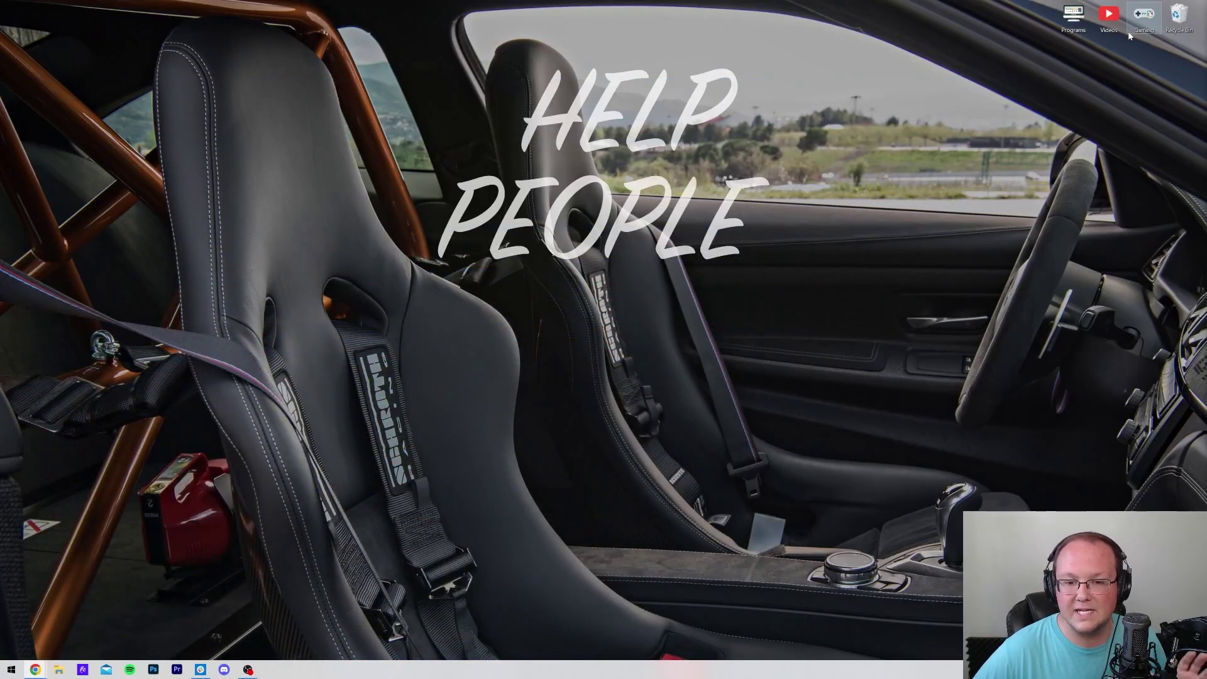
Step: Open the Downloads folder and move Floating_Biomes.zip and RC_150223_RELEASE_10_13_MC_1_19_3.zip onto the desktop
{"action": "left_click", "coordinate": [1108, 17]}
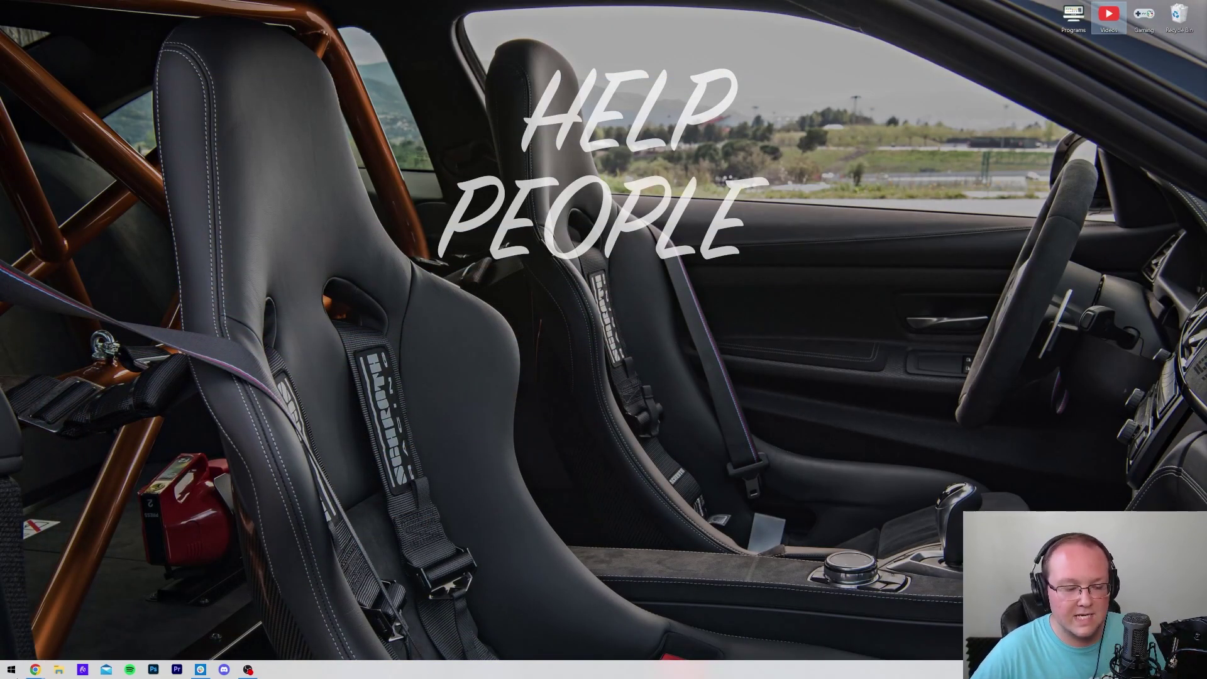
{"action": "left_click", "coordinate": [11, 669]}
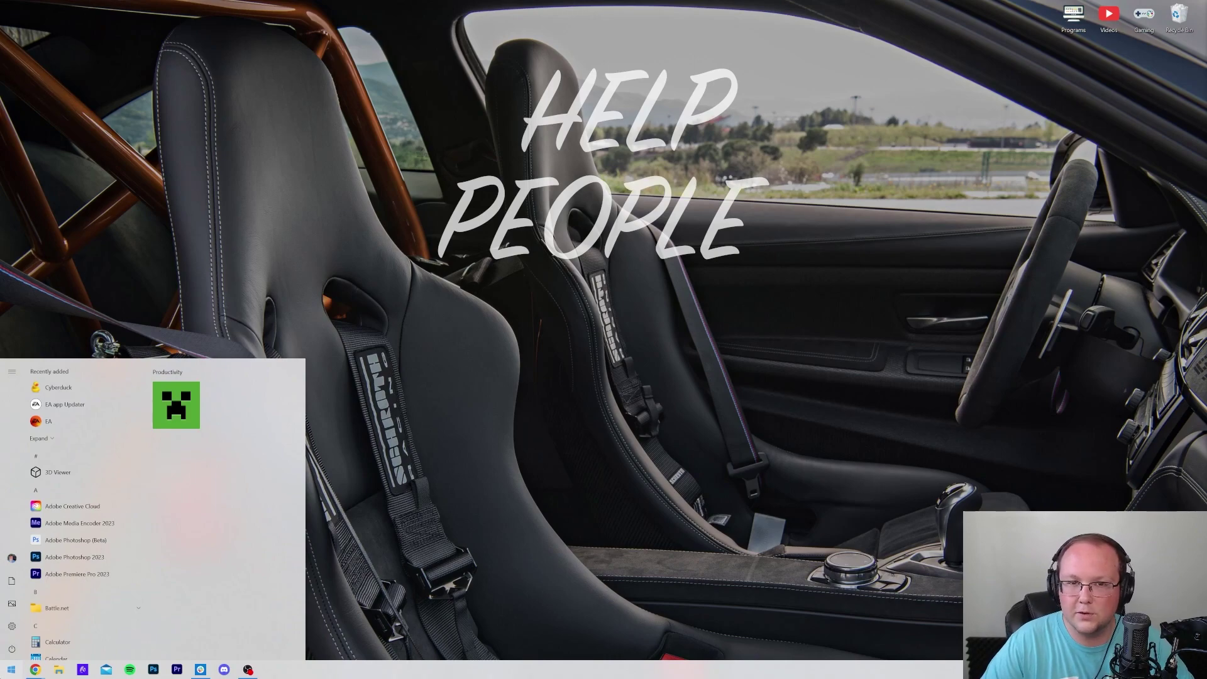
{"action": "type", "text": "down"}
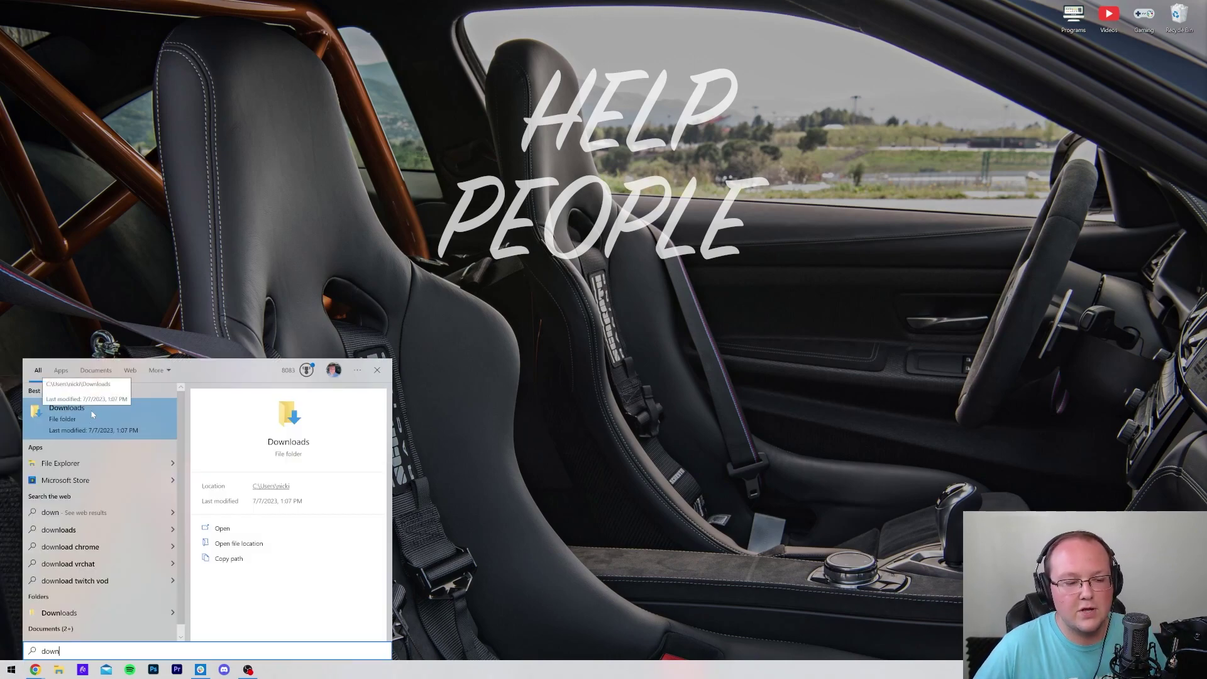
{"action": "left_click", "coordinate": [92, 413]}
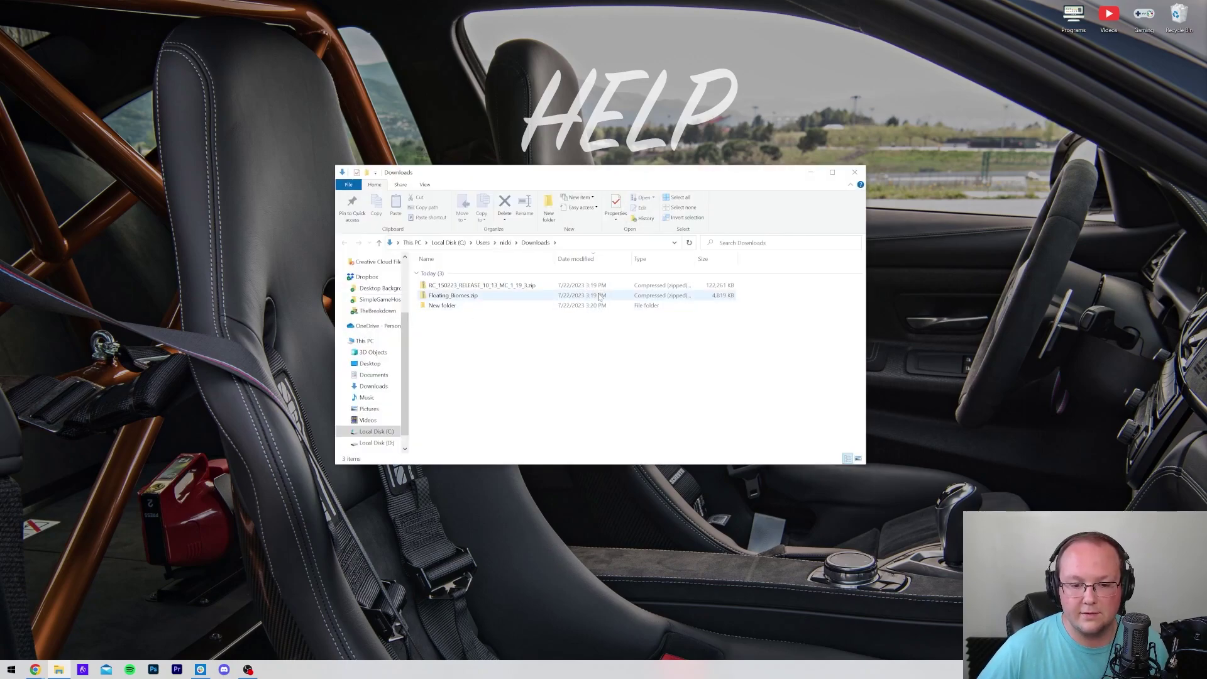
{"action": "left_click", "coordinate": [456, 298]}
{"action": "left_click", "coordinate": [447, 286], "text": "ctrl"}
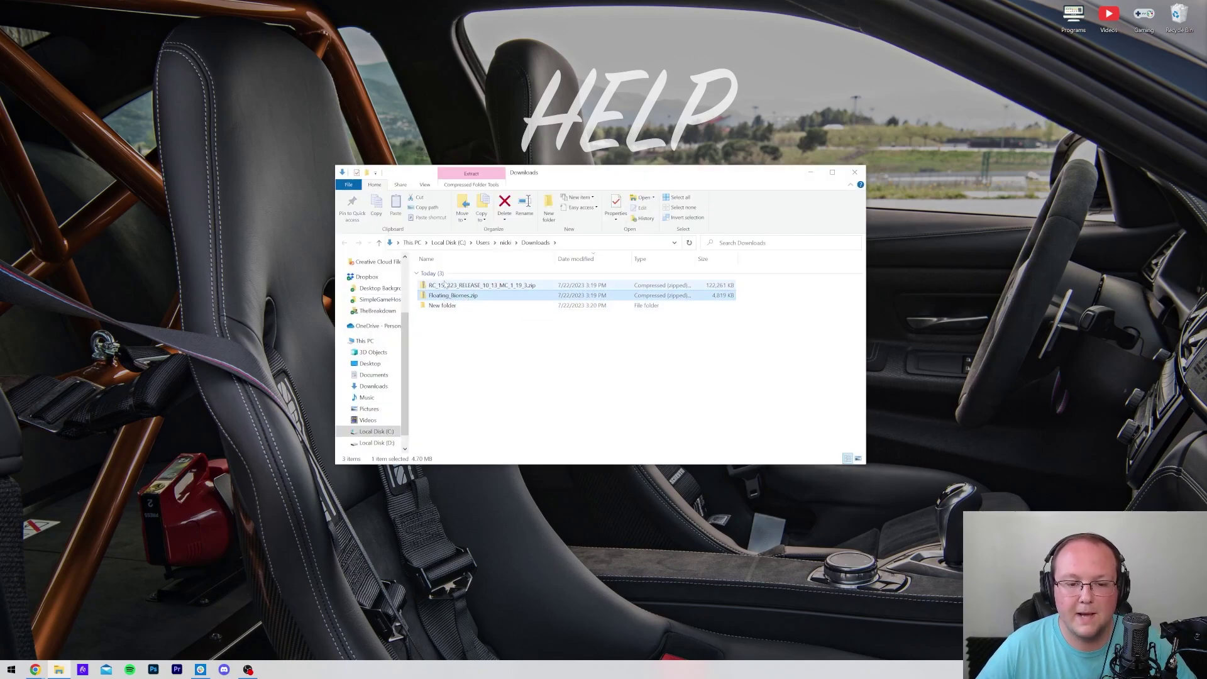
{"action": "left_click_drag", "start_coordinate": [446, 287], "coordinate": [472, 123]}
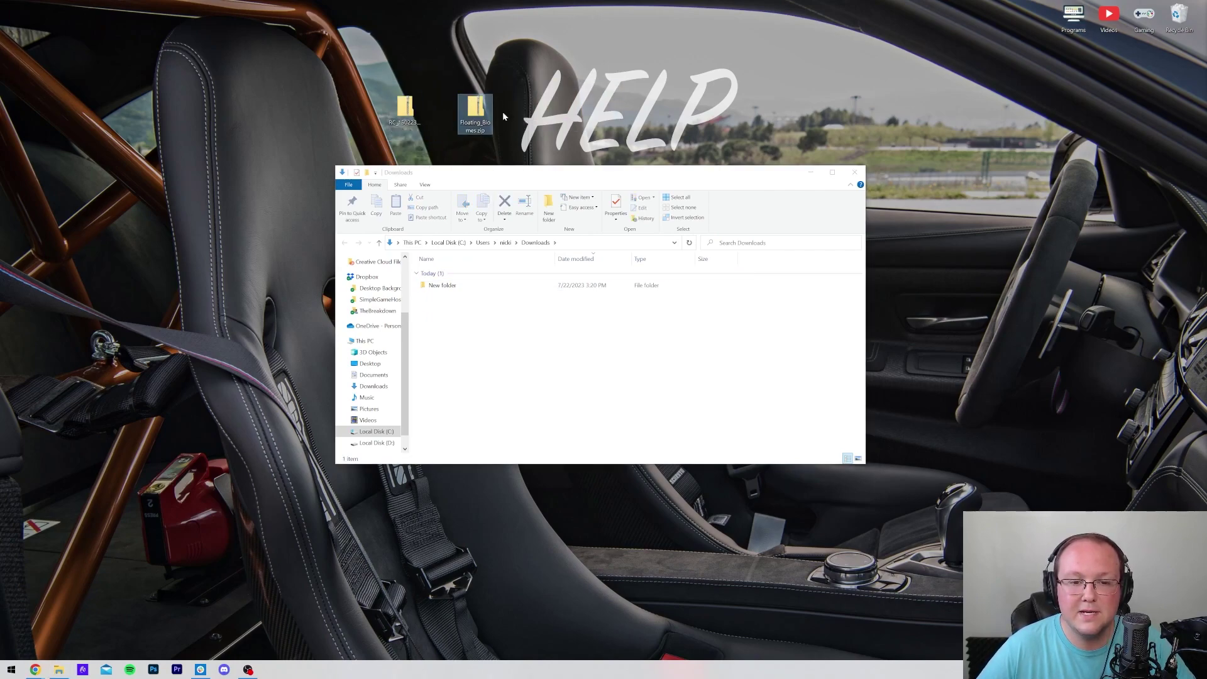
Step: Delete the folder named New folder from Downloads and close the window
{"action": "left_click", "coordinate": [451, 287]}
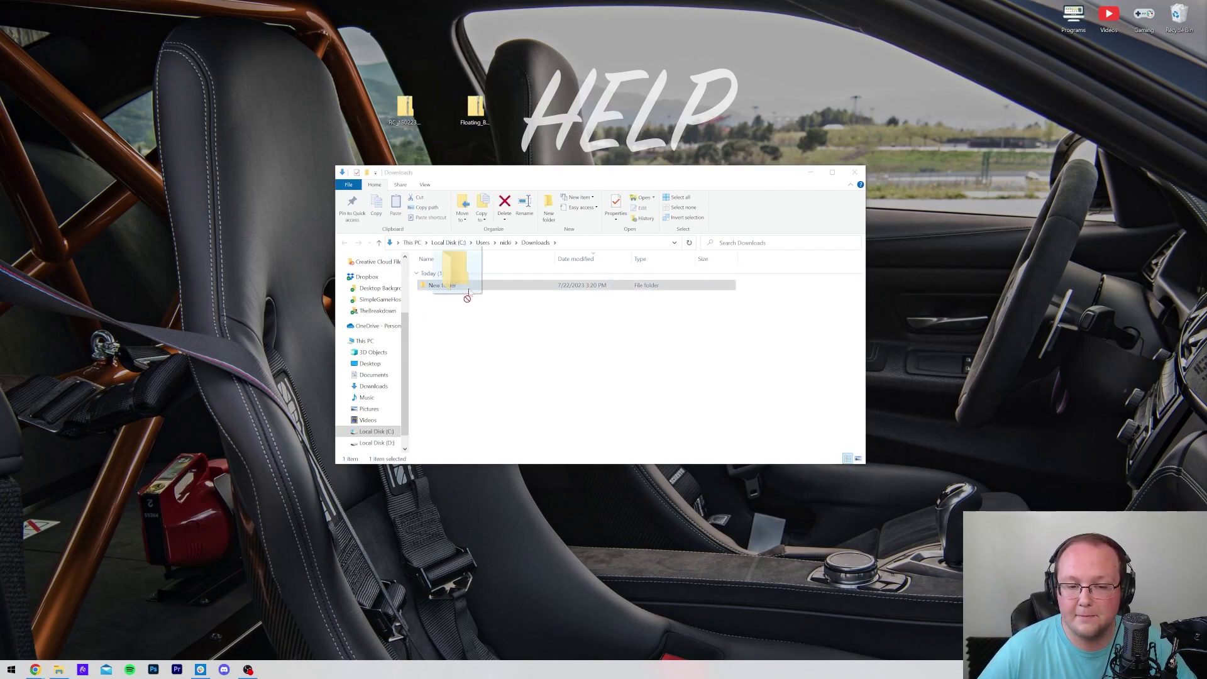
{"action": "key", "text": "Delete"}
{"action": "left_click", "coordinate": [854, 175]}
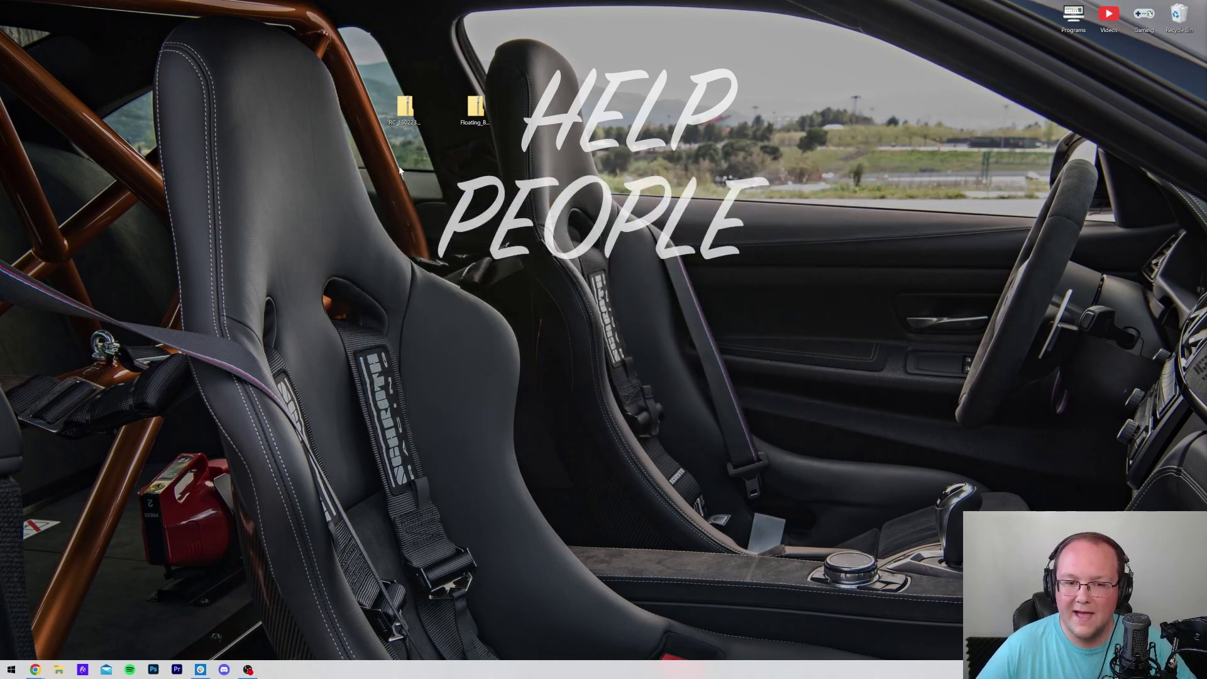
Step: Extract the RC_150223_RELEASE_10_13_MC_1_19_3 zip into a folder of the same name on the desktop
{"action": "left_click", "coordinate": [401, 121]}
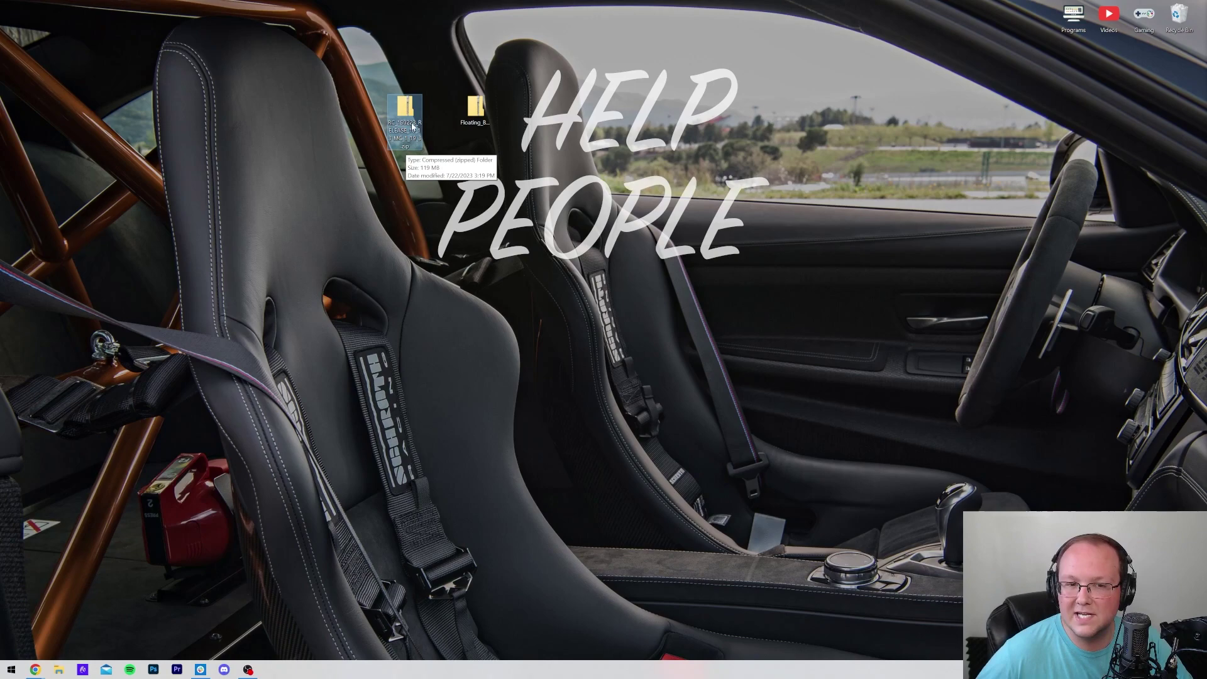
{"action": "double_click", "coordinate": [409, 110]}
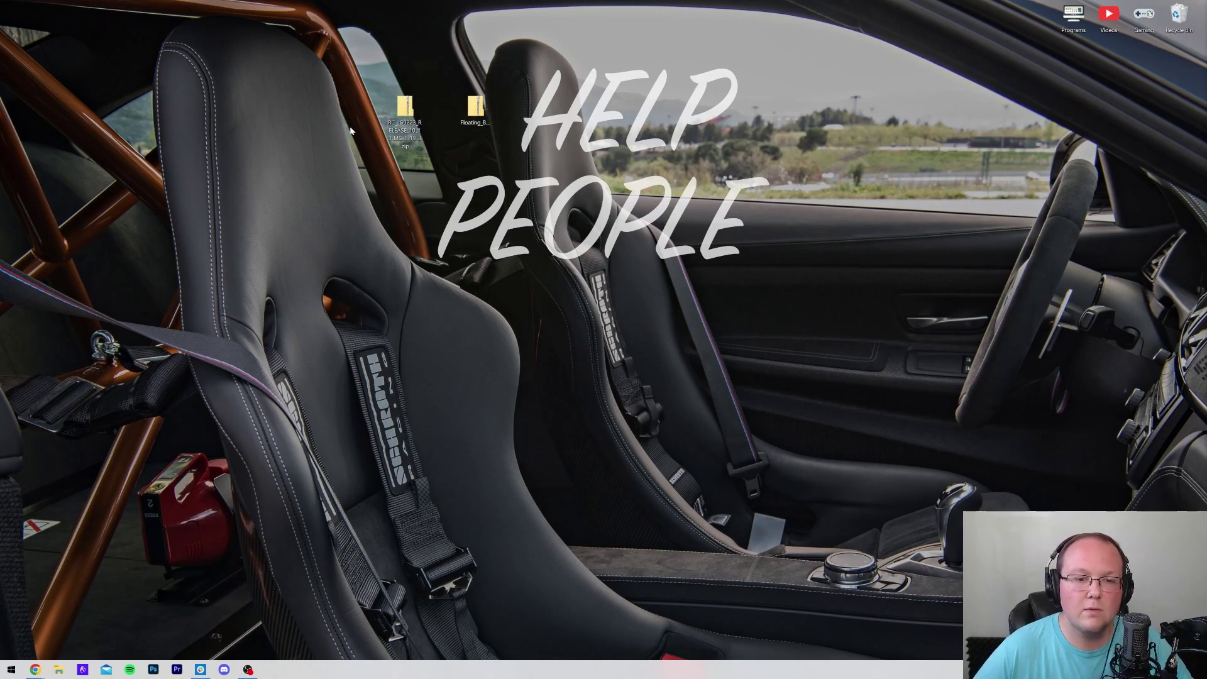
{"action": "right_click", "coordinate": [399, 107]}
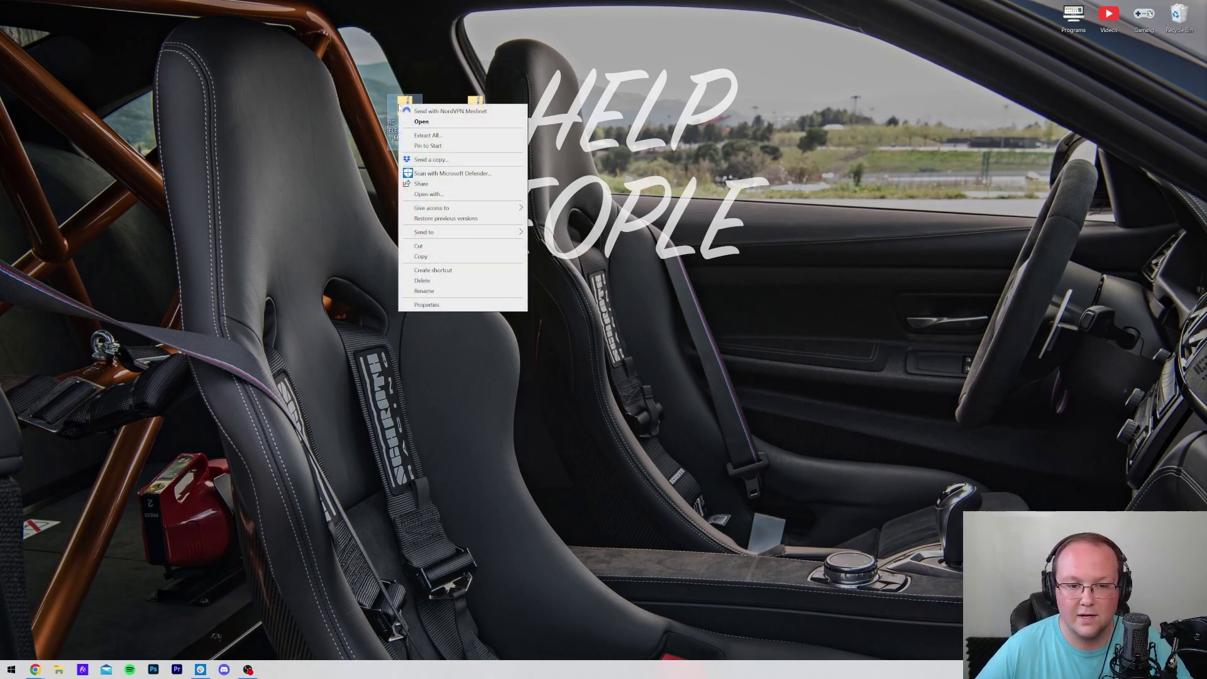
{"action": "left_click", "coordinate": [419, 139]}
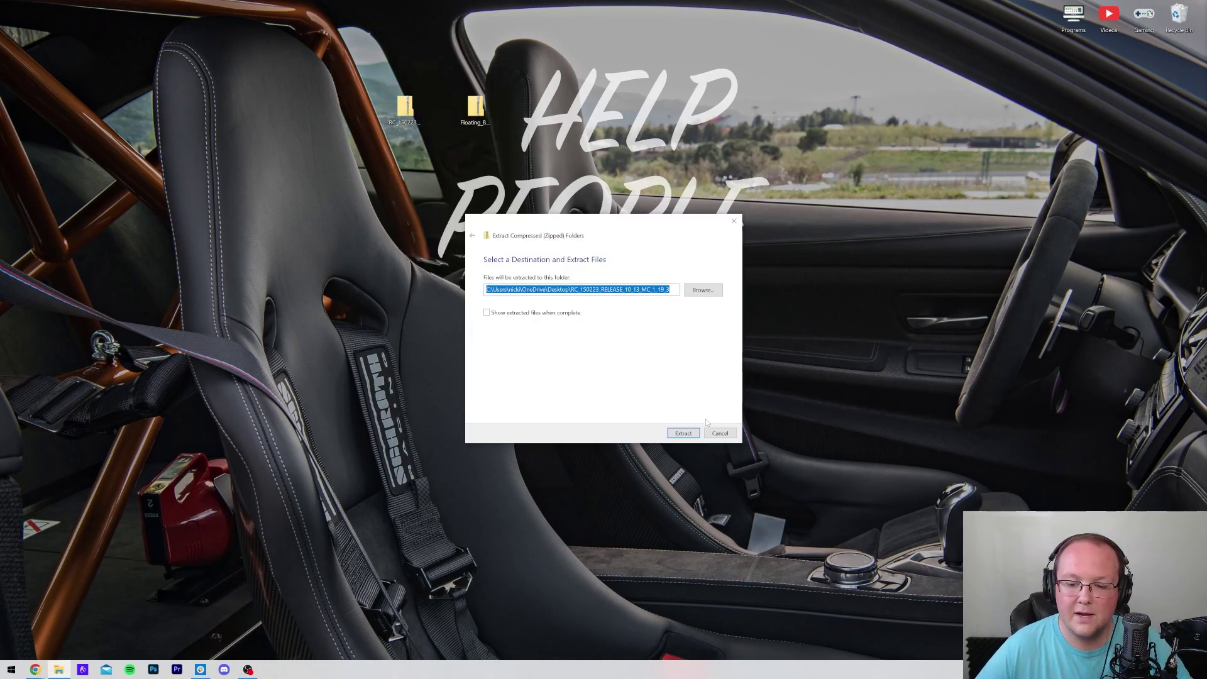
{"action": "left_click", "coordinate": [684, 433]}
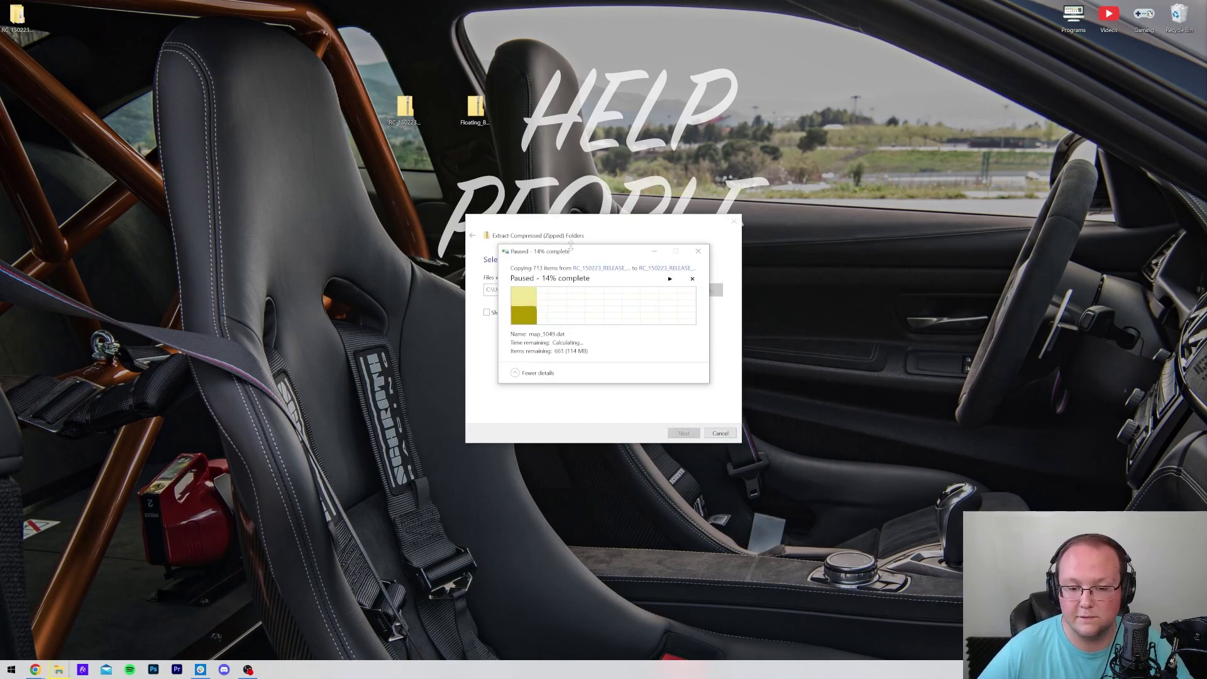
{"action": "left_click", "coordinate": [670, 279]}
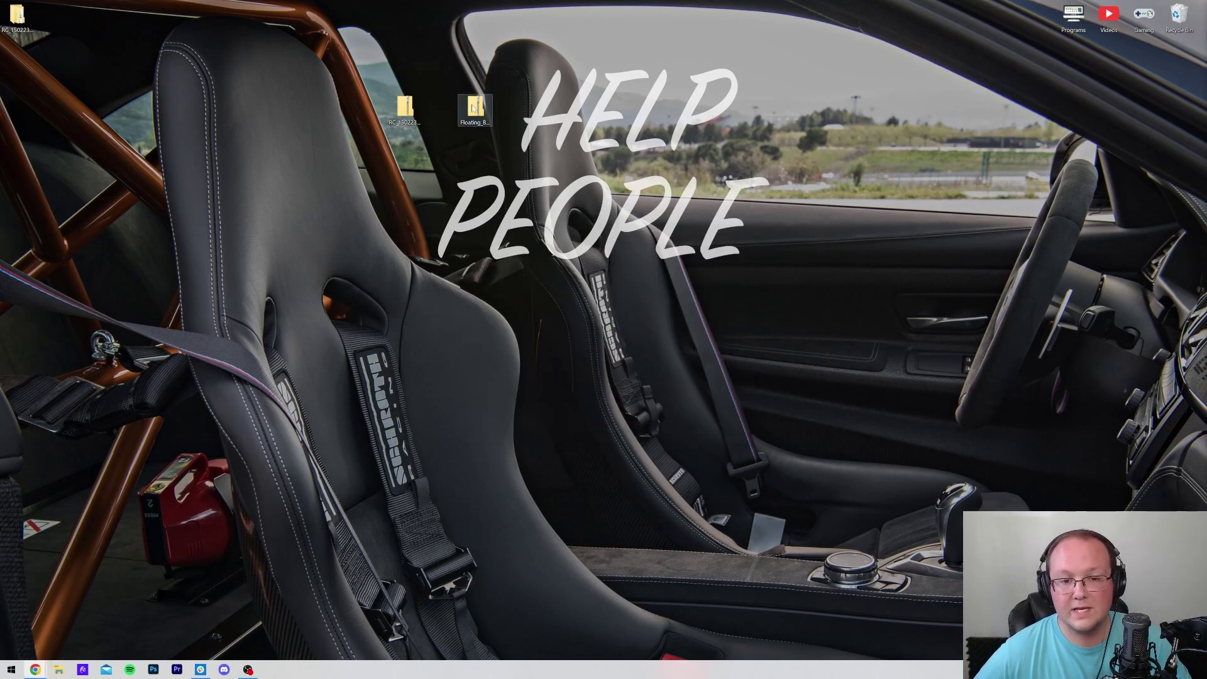
Step: Extract Floating_Biomes.zip into its own folder on the desktop
{"action": "right_click", "coordinate": [474, 108]}
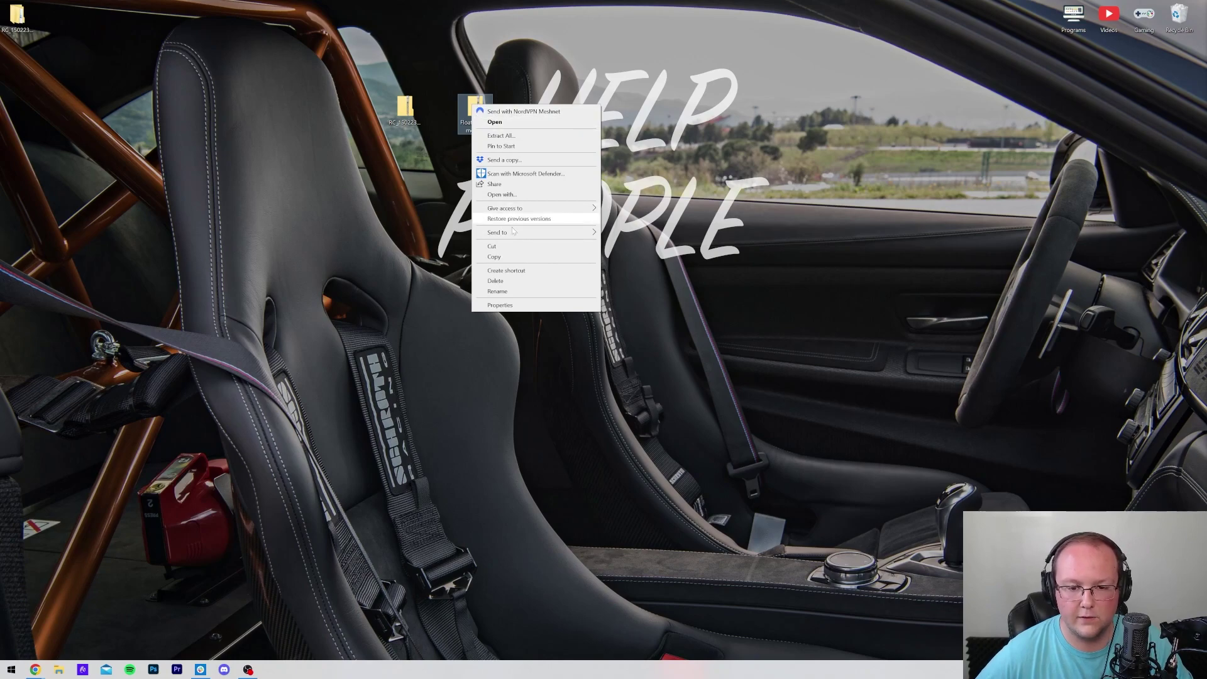
{"action": "left_click", "coordinate": [501, 135]}
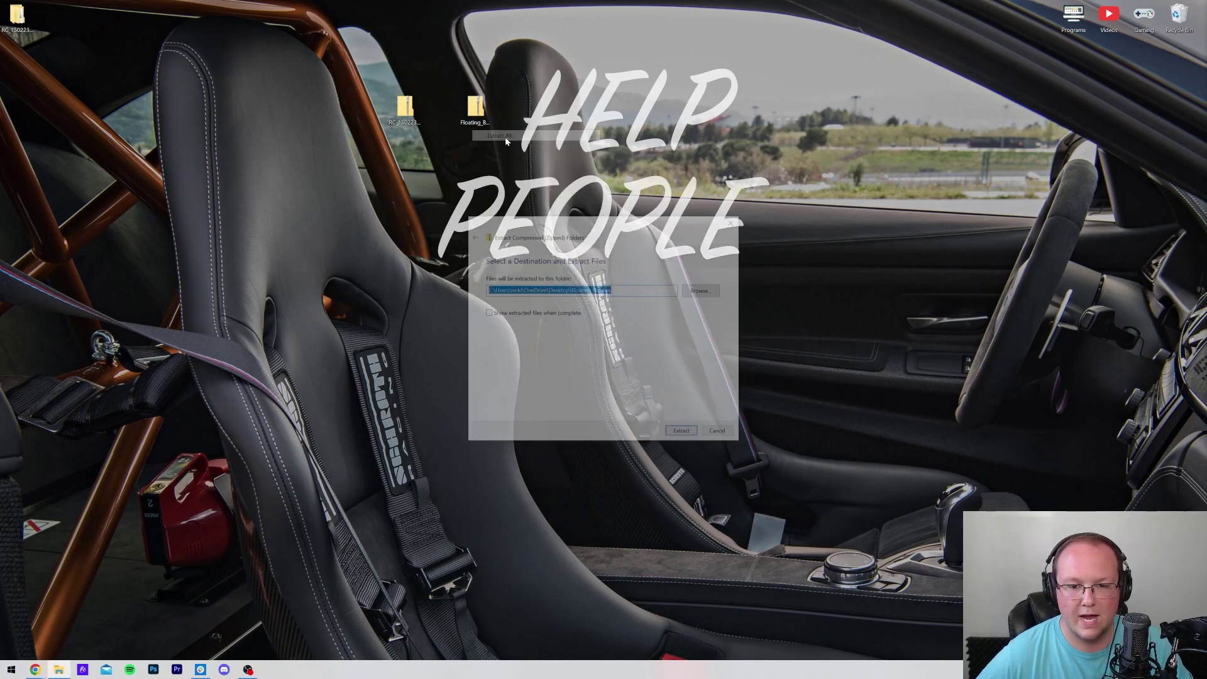
{"action": "key", "text": "Return"}
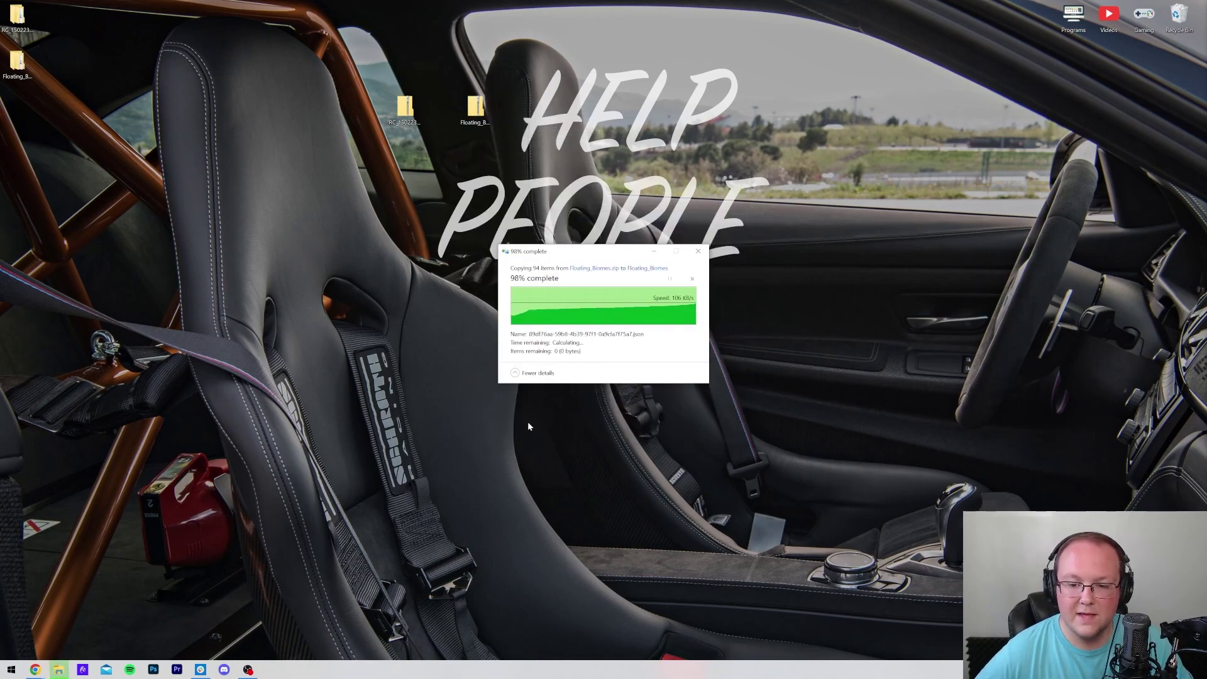
Step: Place the extracted folders beneath their zip files on the desktop and delete both zips
{"action": "left_click_drag", "start_coordinate": [177, 178], "coordinate": [475, 157]}
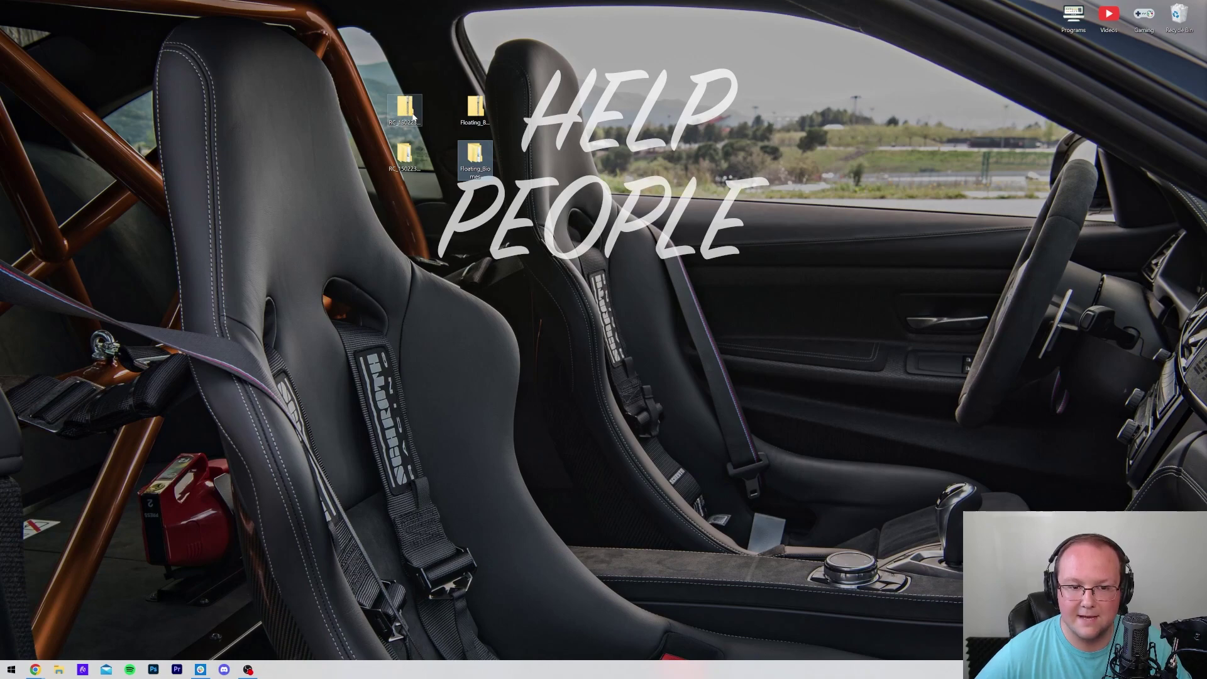
{"action": "left_click", "coordinate": [479, 116]}
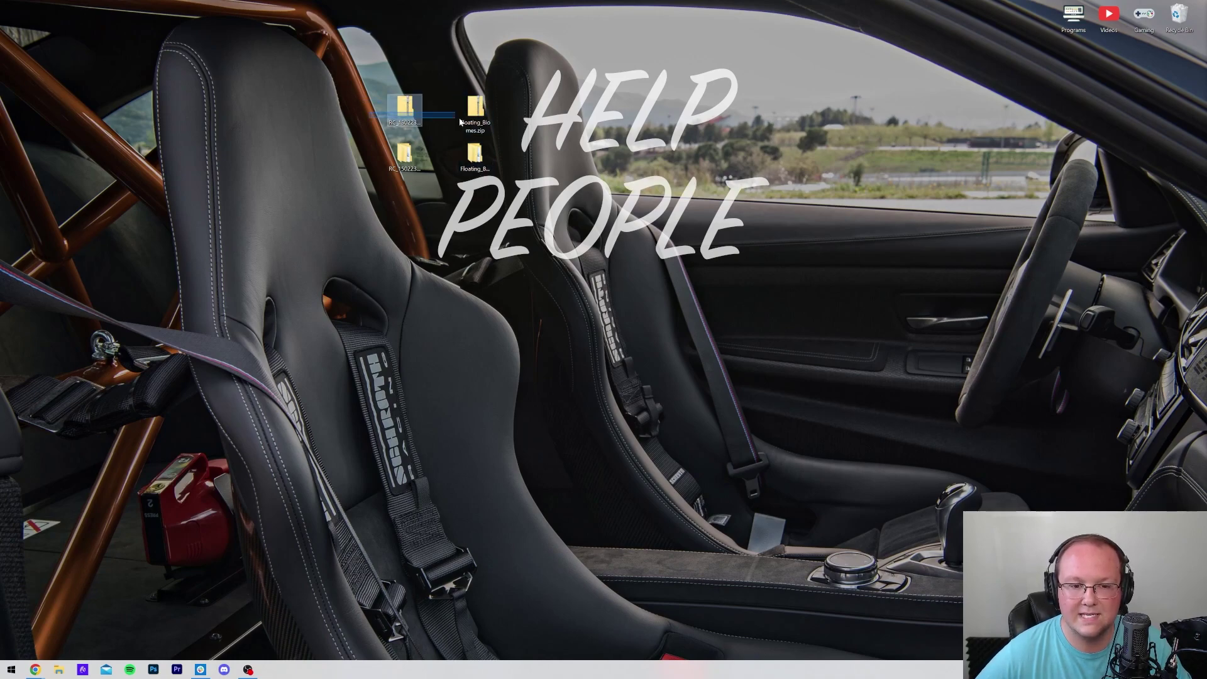
{"action": "key", "text": "Delete"}
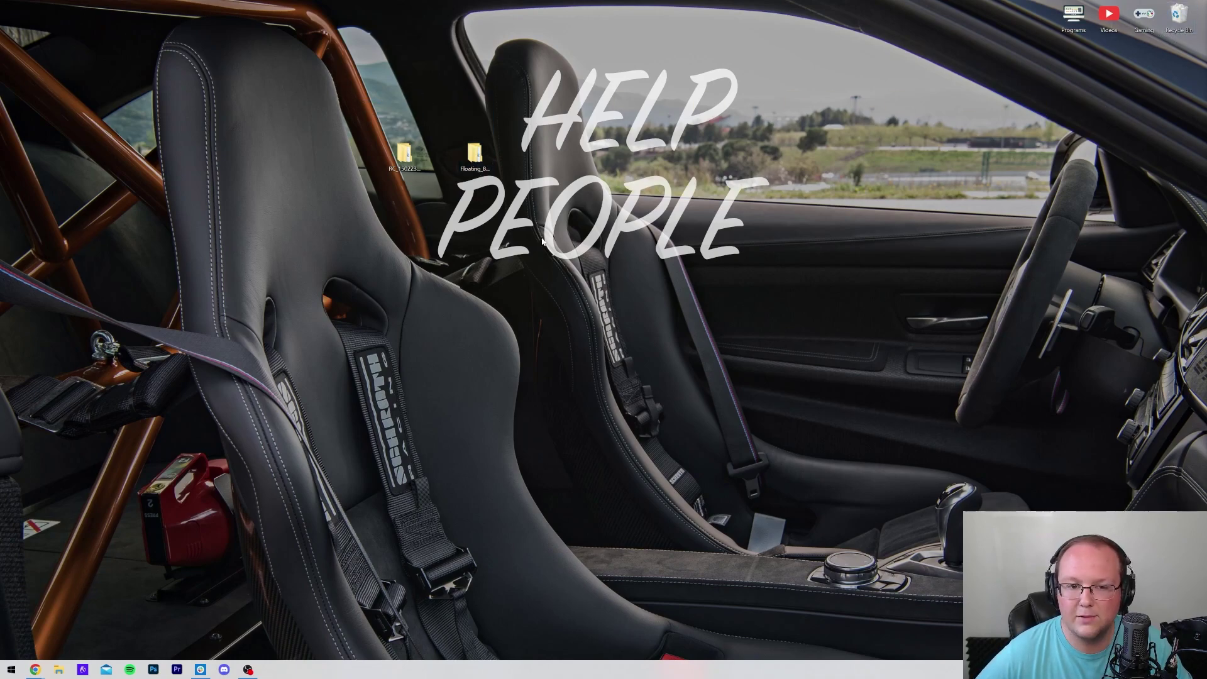
Step: Move the nested RC_150223_RELEASE_10_13_MC_1_19_3 folder out of its outer folder onto the desktop and check its world files
{"action": "double_click", "coordinate": [415, 165]}
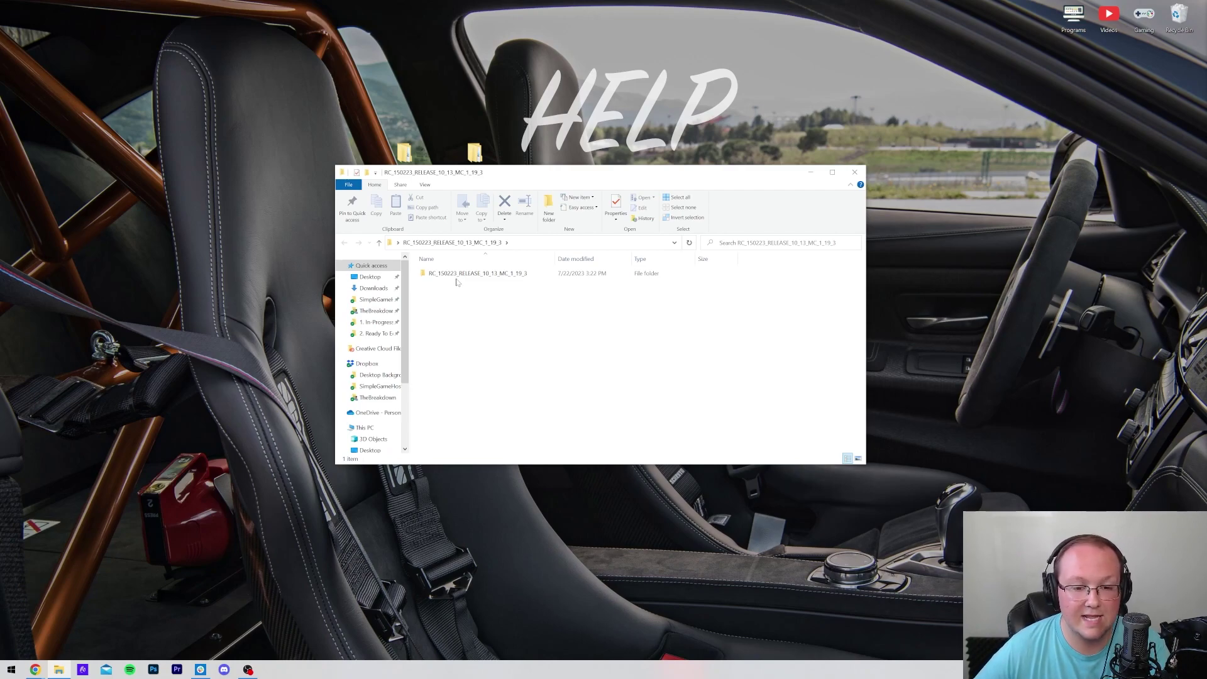
{"action": "left_click", "coordinate": [453, 277]}
{"action": "double_click", "coordinate": [467, 279]}
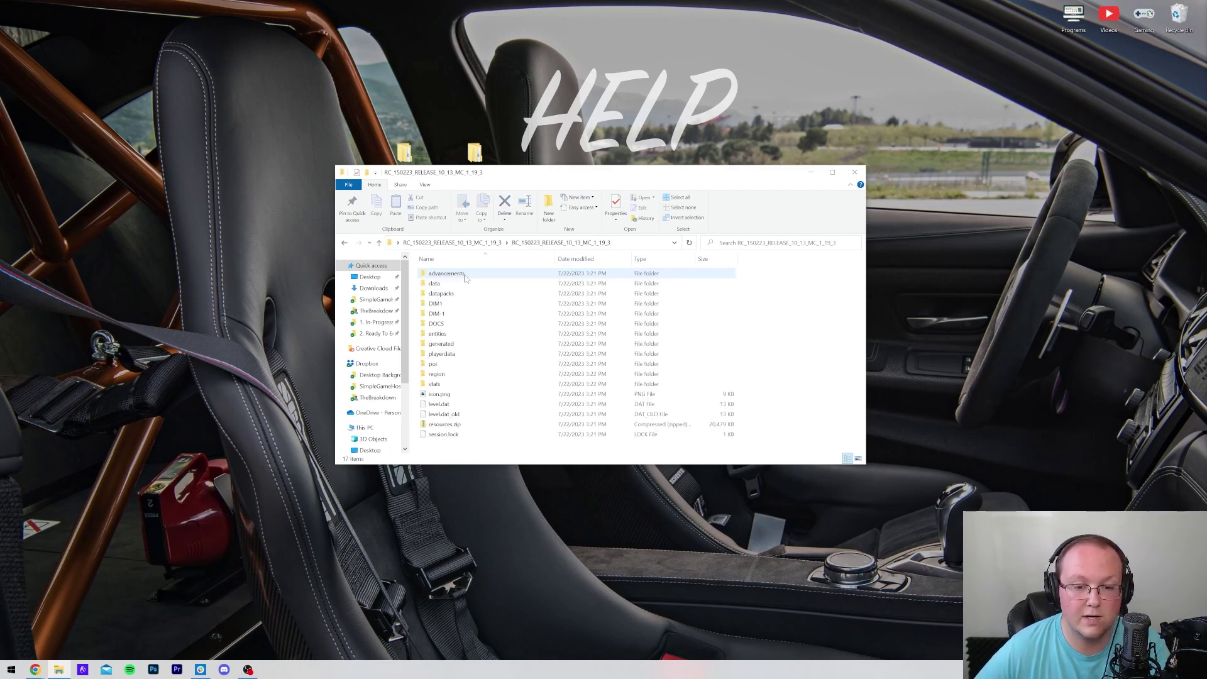
{"action": "left_click", "coordinate": [344, 244]}
{"action": "left_click_drag", "start_coordinate": [458, 281], "coordinate": [253, 213]}
{"action": "left_click", "coordinate": [854, 172]}
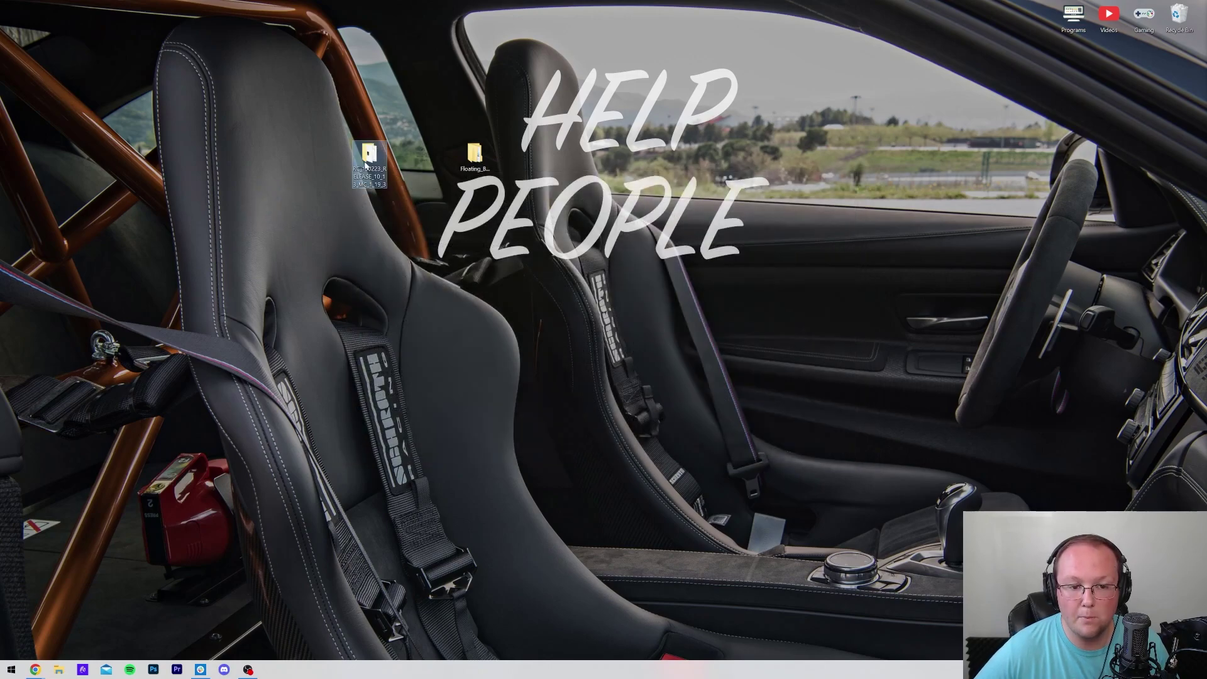
{"action": "double_click", "coordinate": [367, 157]}
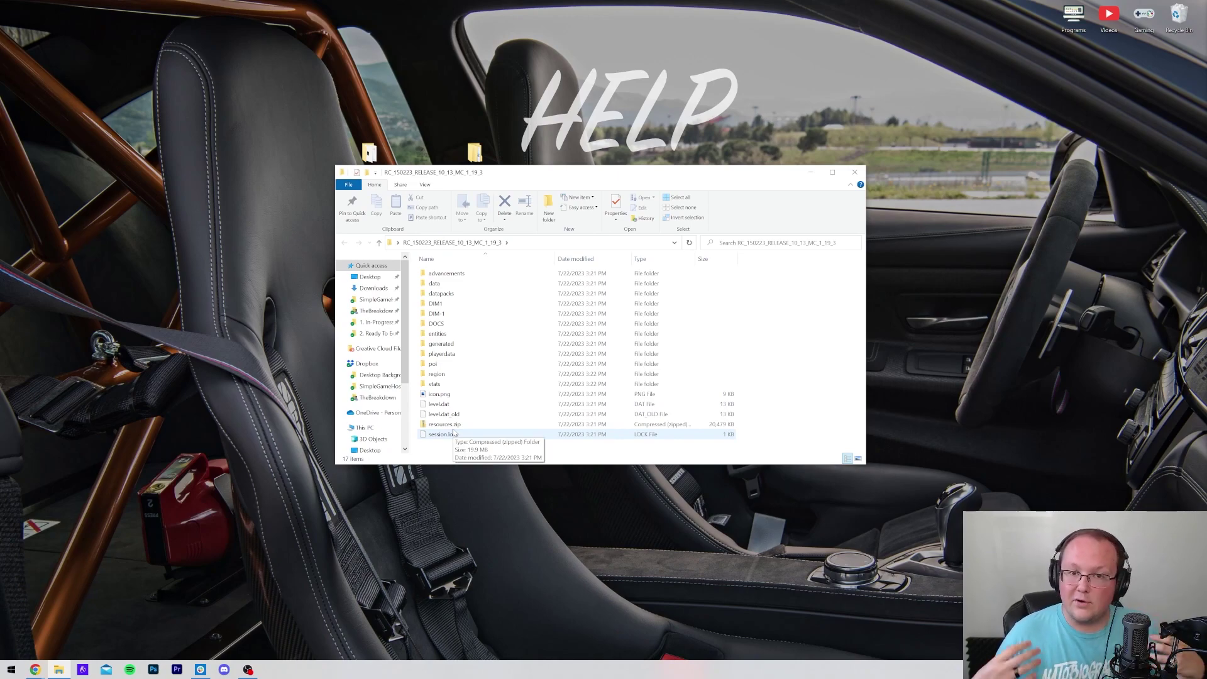
{"action": "left_click", "coordinate": [863, 173]}
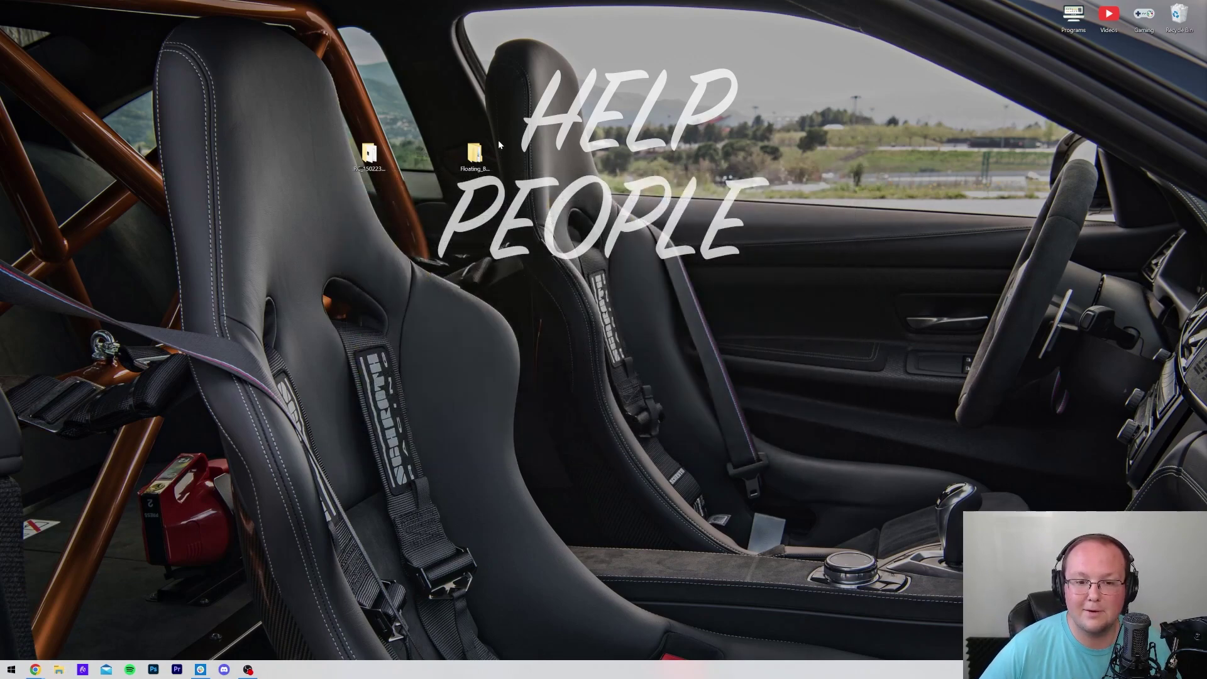
Step: Move the nested Floating Biomes world folder onto the desktop and place it beside the RC_150223 folder
{"action": "double_click", "coordinate": [474, 152]}
{"action": "double_click", "coordinate": [449, 273]}
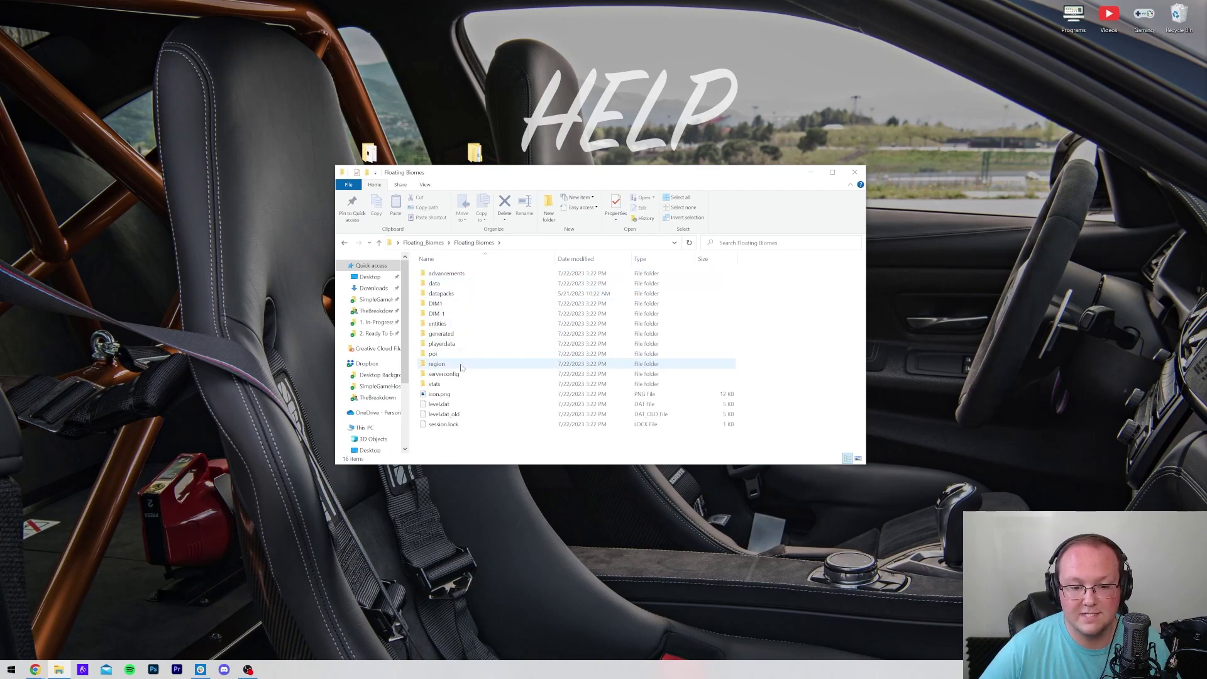
{"action": "key", "text": "alt+Left"}
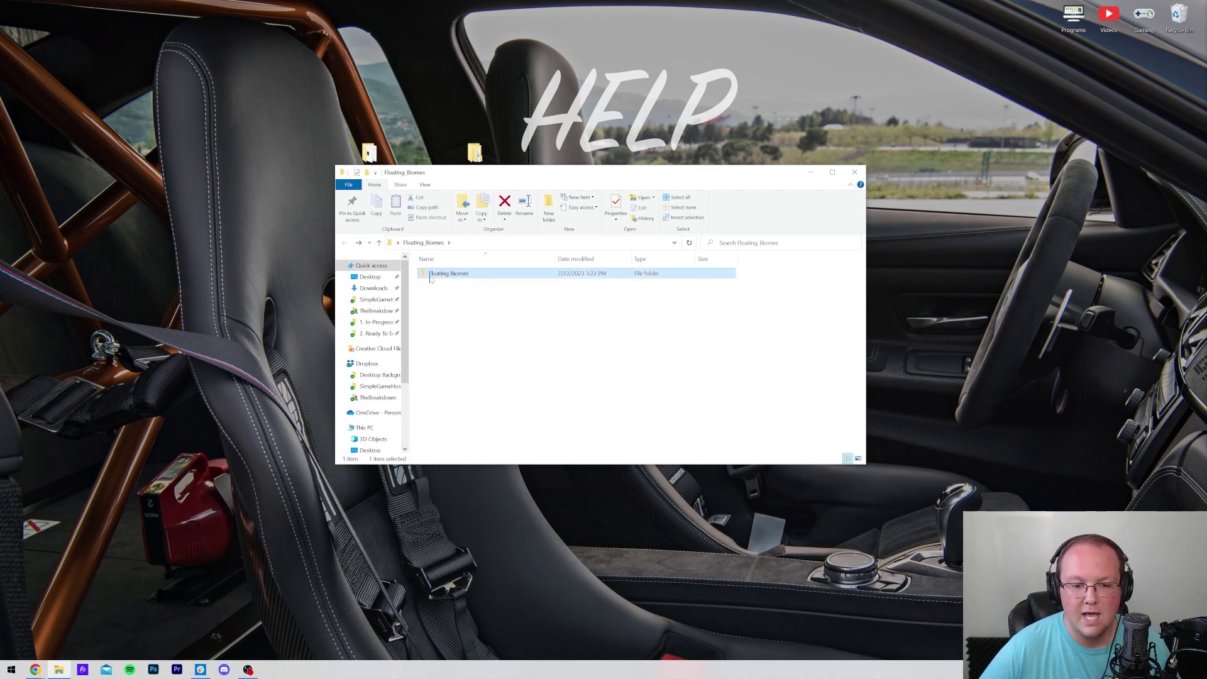
{"action": "left_click_drag", "start_coordinate": [436, 273], "coordinate": [293, 274]}
{"action": "left_click", "coordinate": [854, 171]}
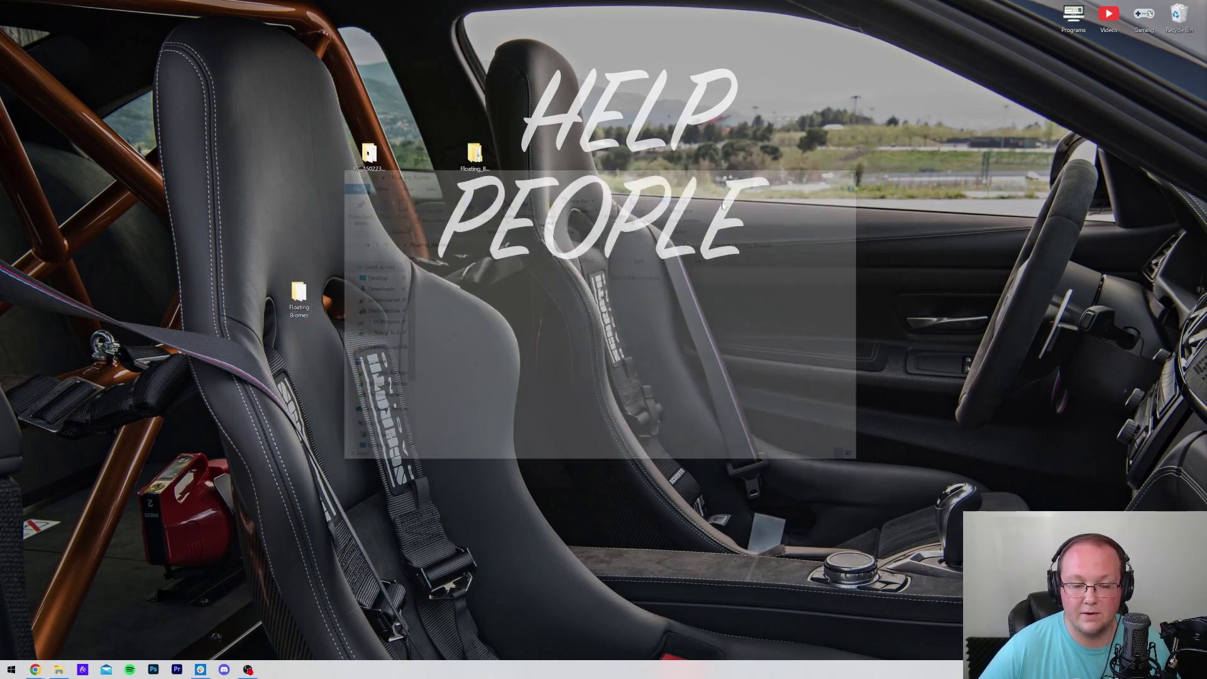
{"action": "left_click_drag", "start_coordinate": [407, 258], "coordinate": [404, 157]}
Step: Check the contents of both Floating Biomes folders and delete the outer Floating_Biomes folder from the desktop
{"action": "double_click", "coordinate": [474, 154]}
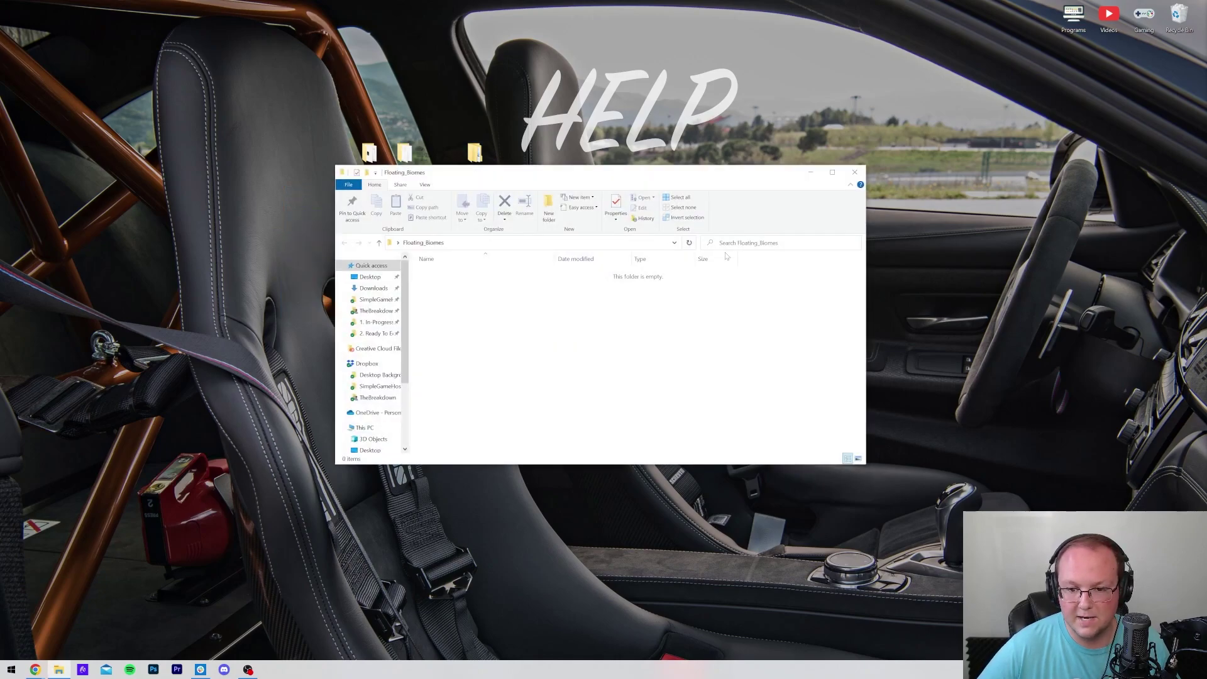
{"action": "left_click", "coordinate": [850, 176]}
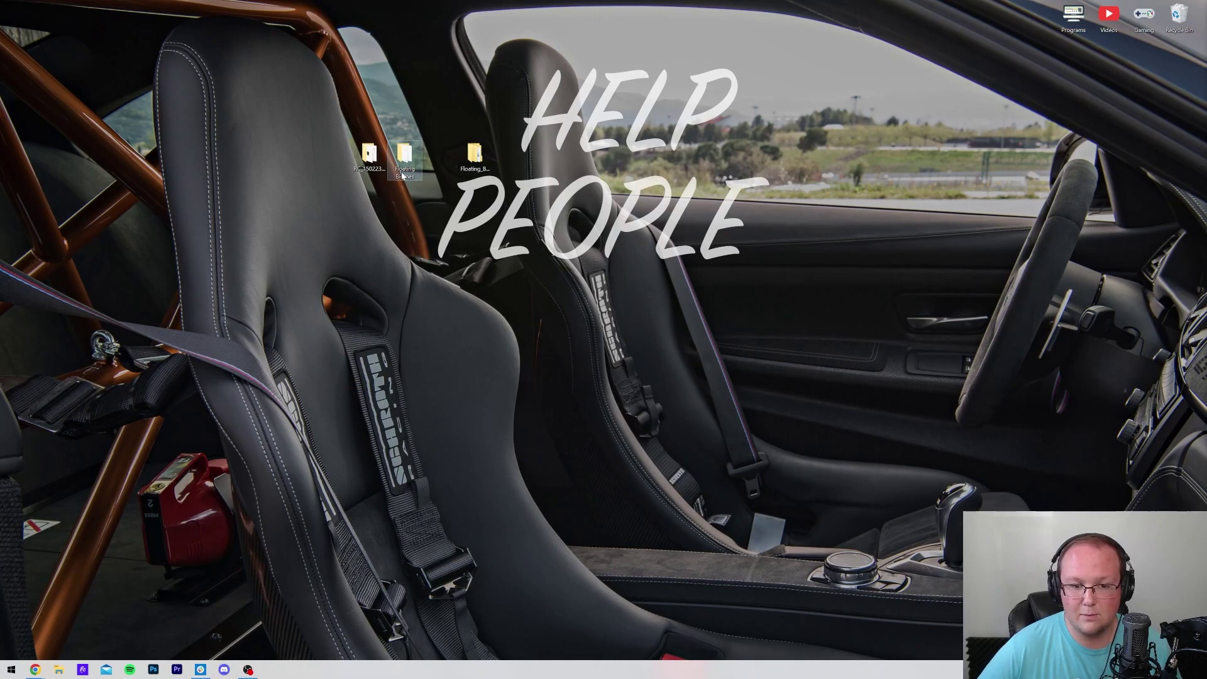
{"action": "double_click", "coordinate": [402, 174]}
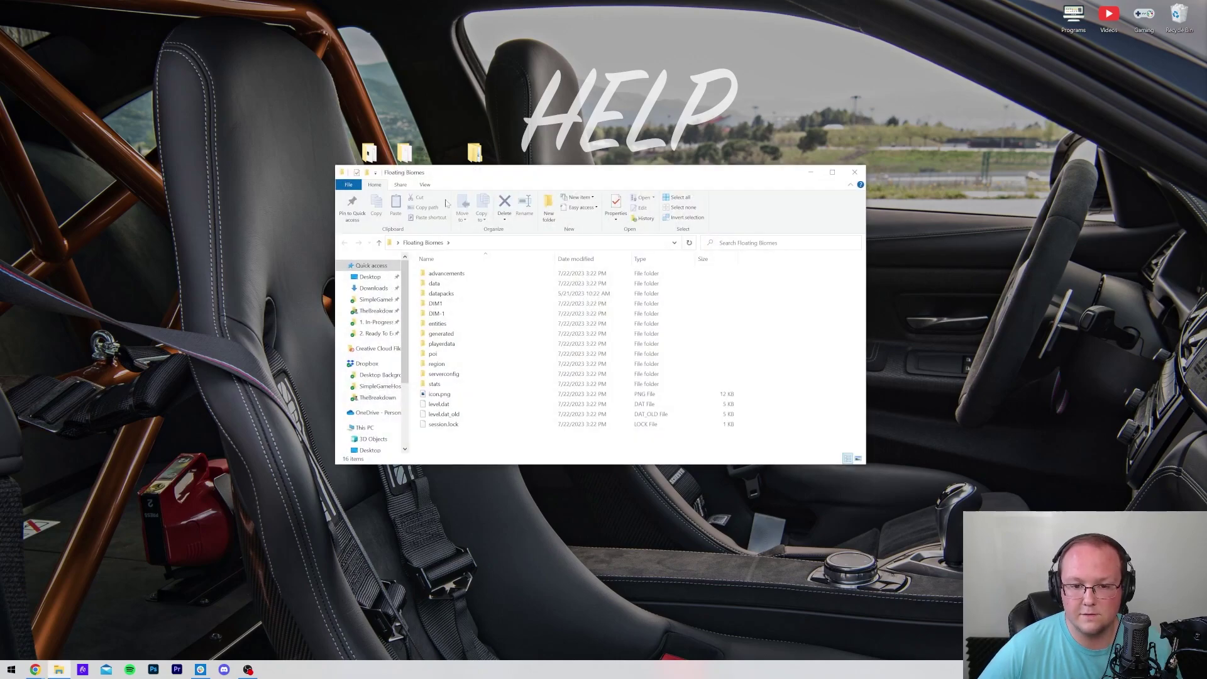
{"action": "left_click", "coordinate": [854, 172]}
{"action": "left_click_drag", "start_coordinate": [582, 165], "coordinate": [1177, 19]}
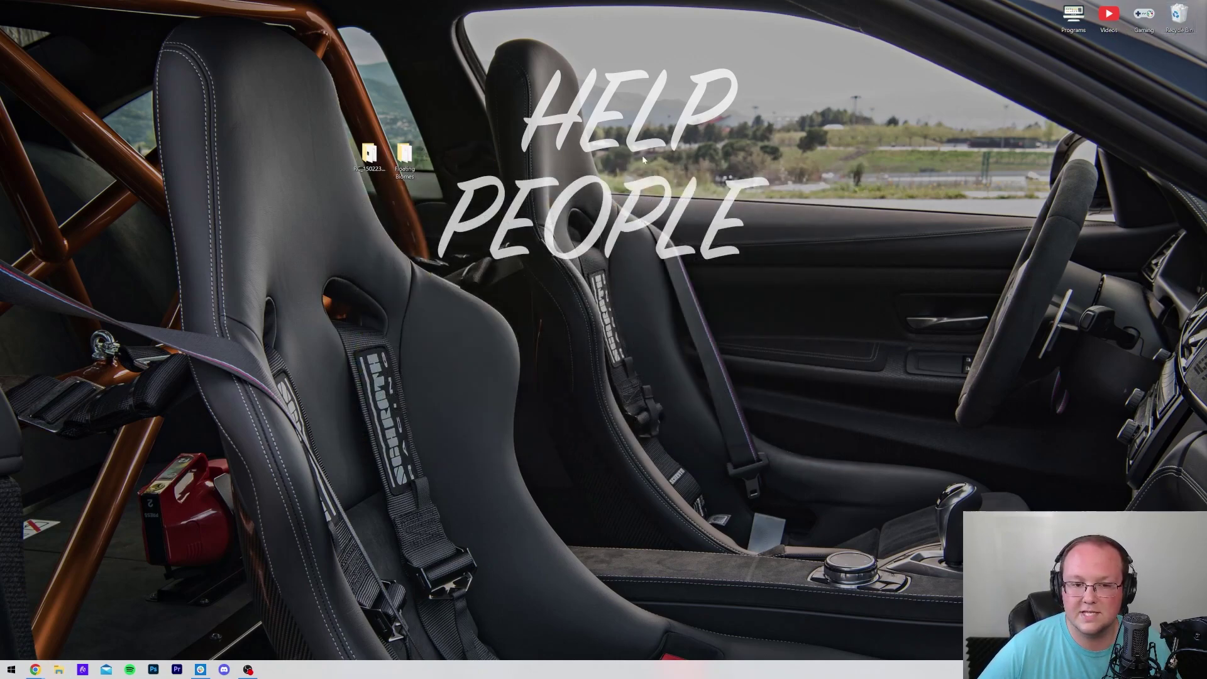
{"action": "double_click", "coordinate": [404, 157]}
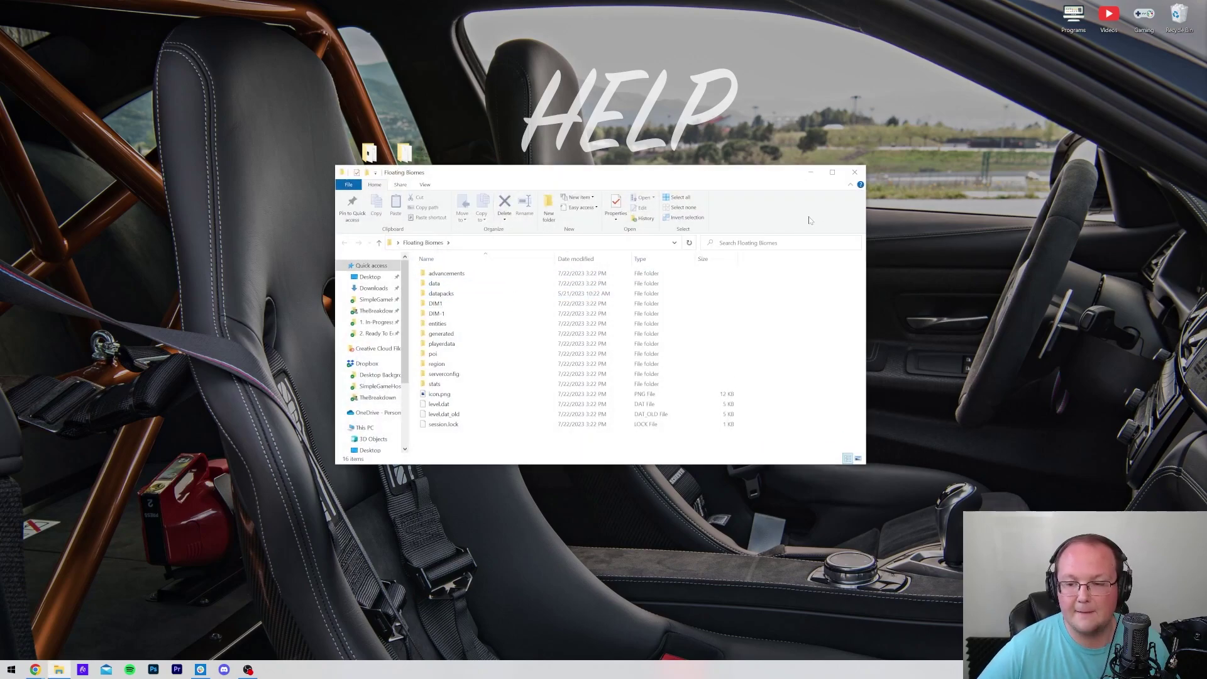
{"action": "left_click", "coordinate": [855, 171]}
Step: Switch to the Minecraft Launcher and open the game folder of the Latest release 1.20.1 installation
{"action": "left_click", "coordinate": [12, 669]}
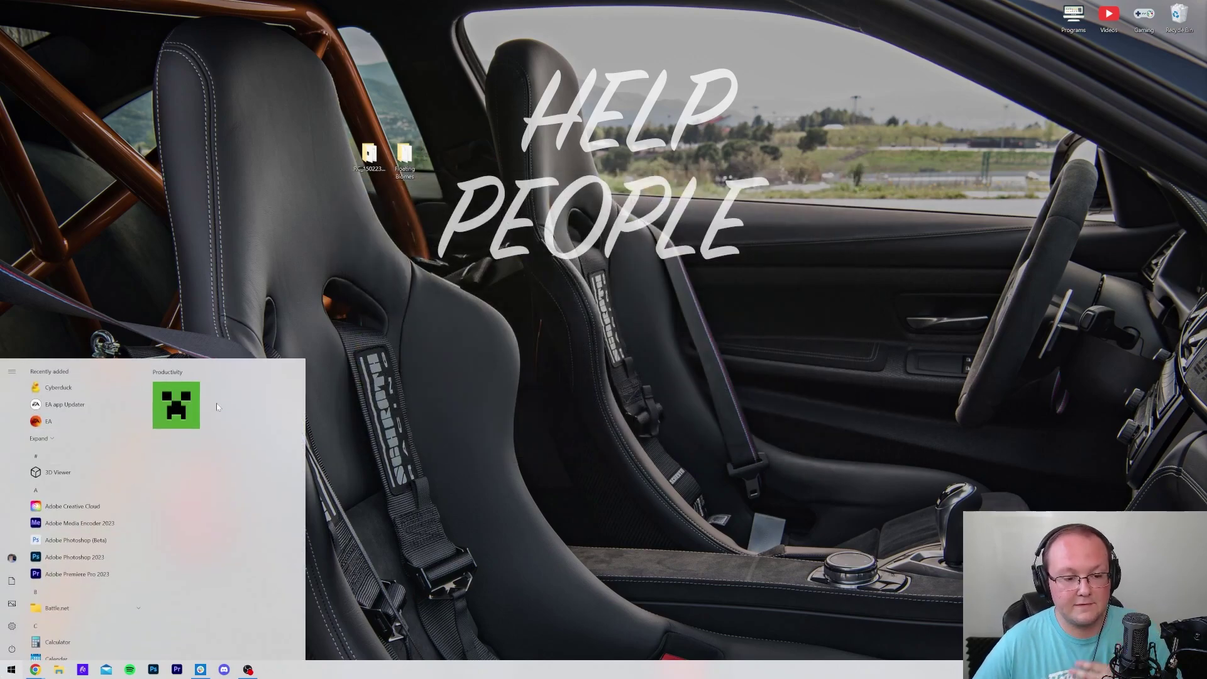
{"action": "left_click", "coordinate": [176, 437]}
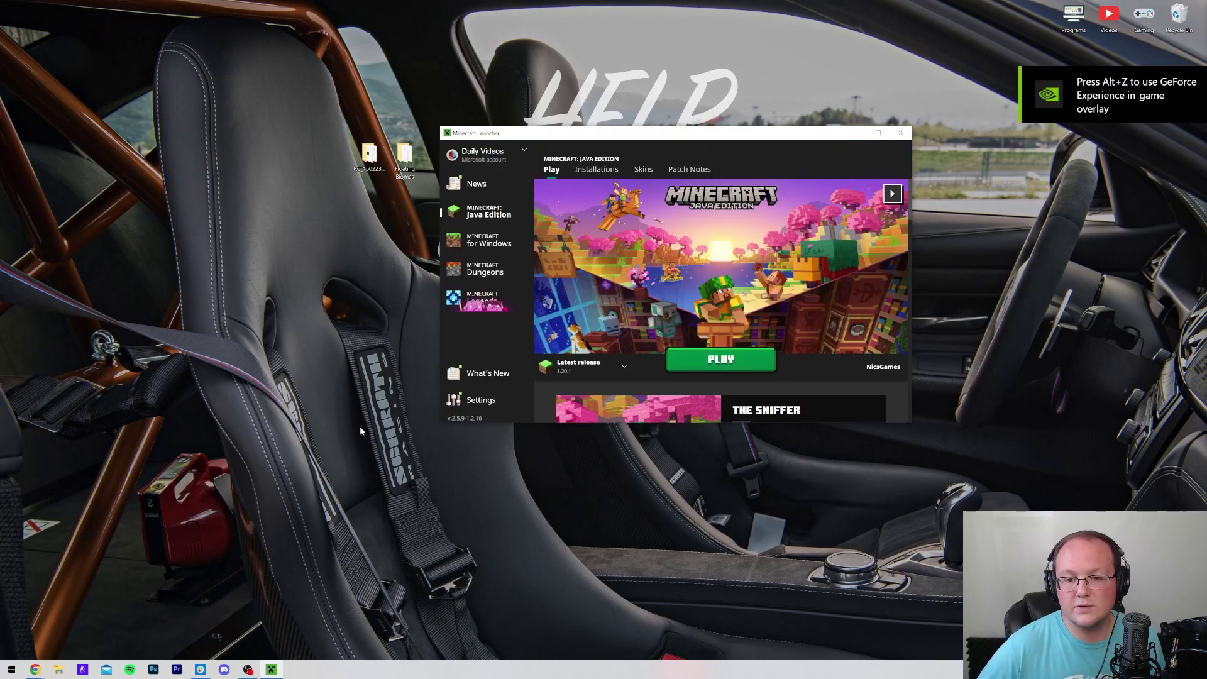
{"action": "left_click", "coordinate": [592, 178]}
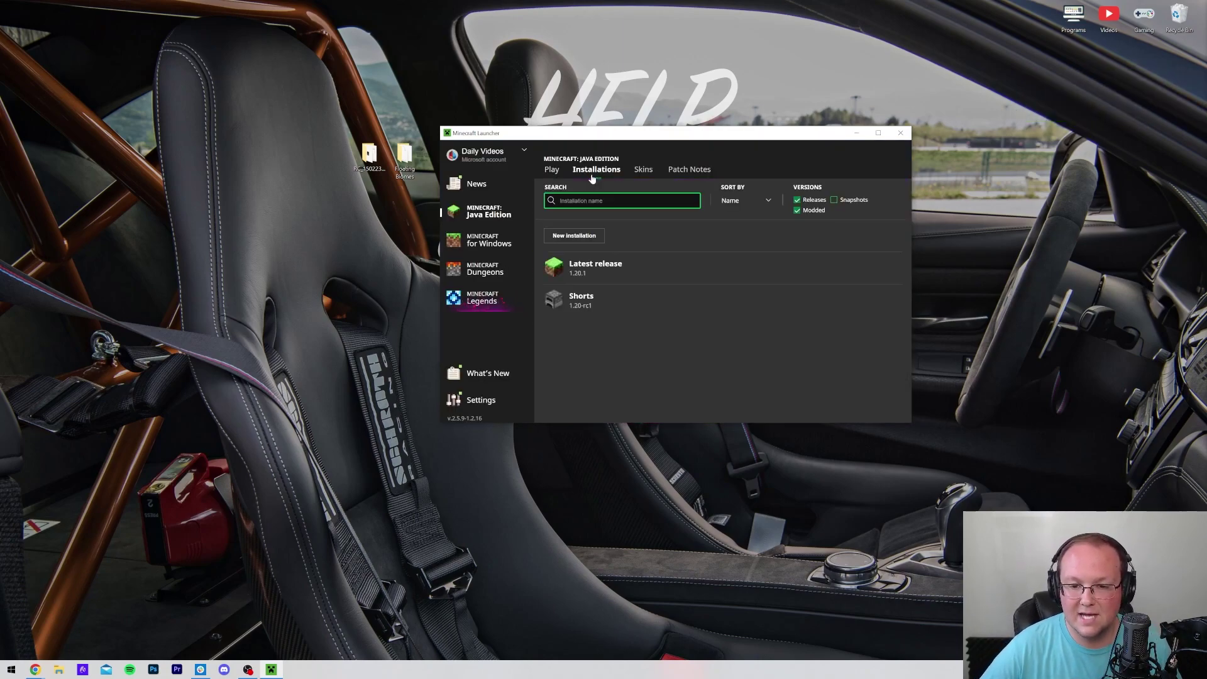
{"action": "mouse_move", "coordinate": [566, 275]}
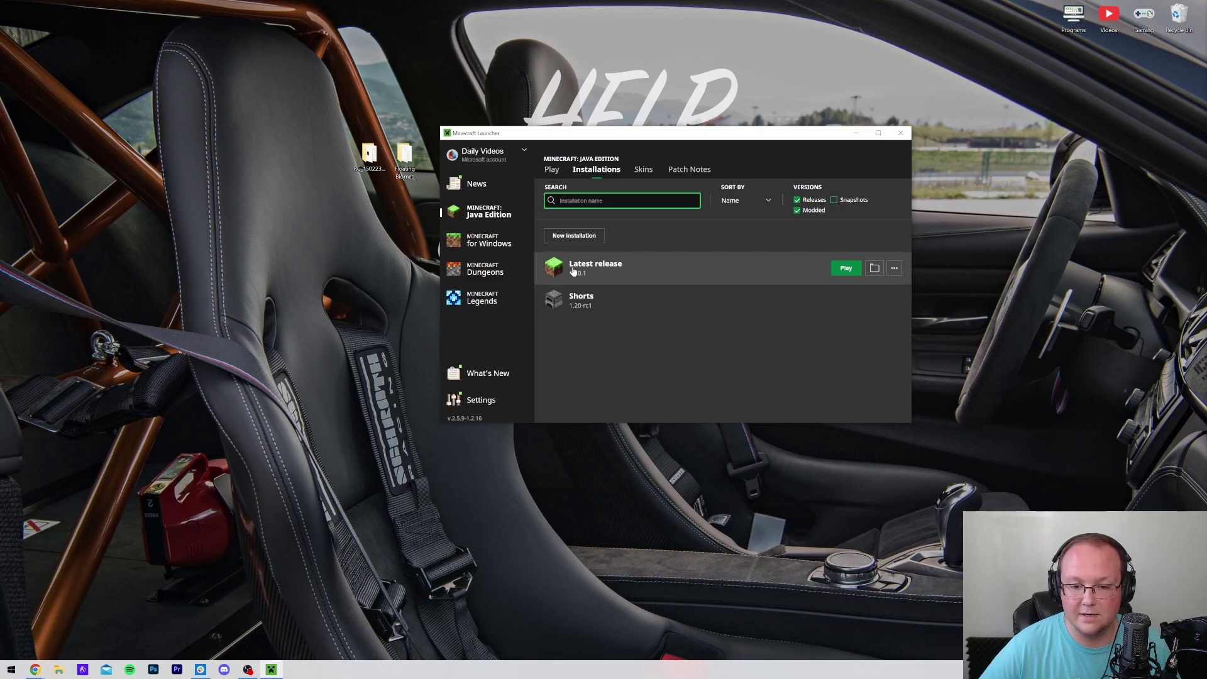
{"action": "left_click", "coordinate": [874, 269]}
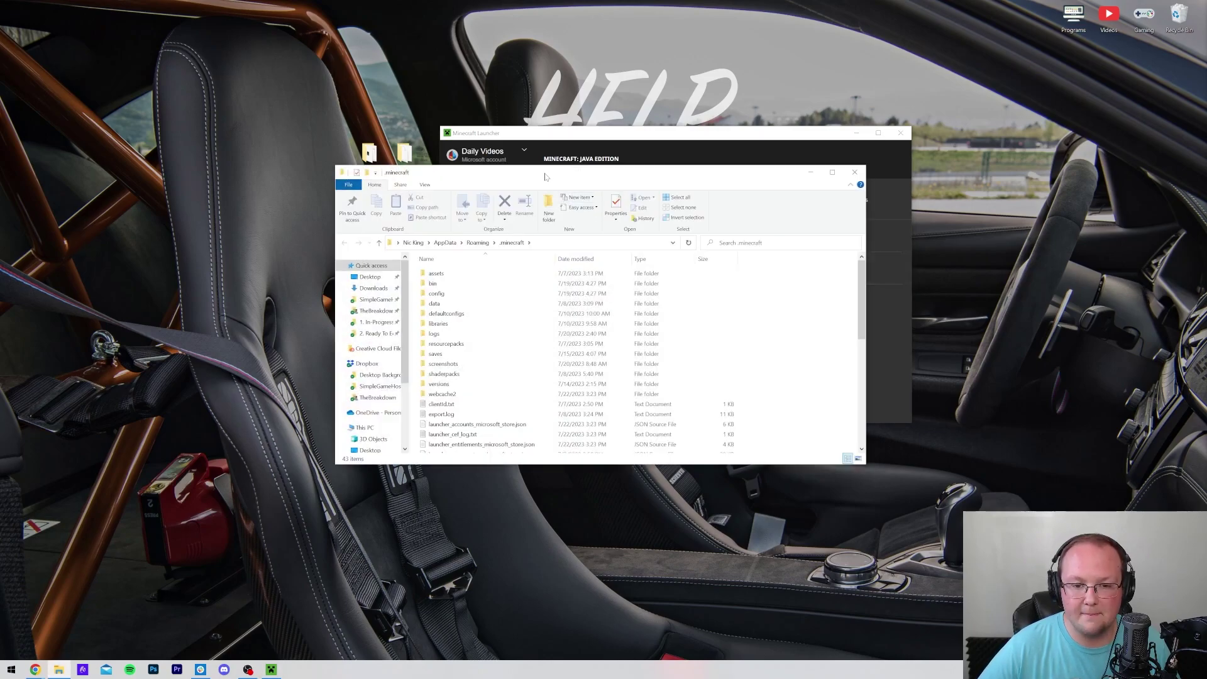
Step: Move the RC_150223 and Floating Biomes world folders from the desktop into the saves folder inside .minecraft
{"action": "left_click_drag", "start_coordinate": [545, 177], "coordinate": [630, 133]}
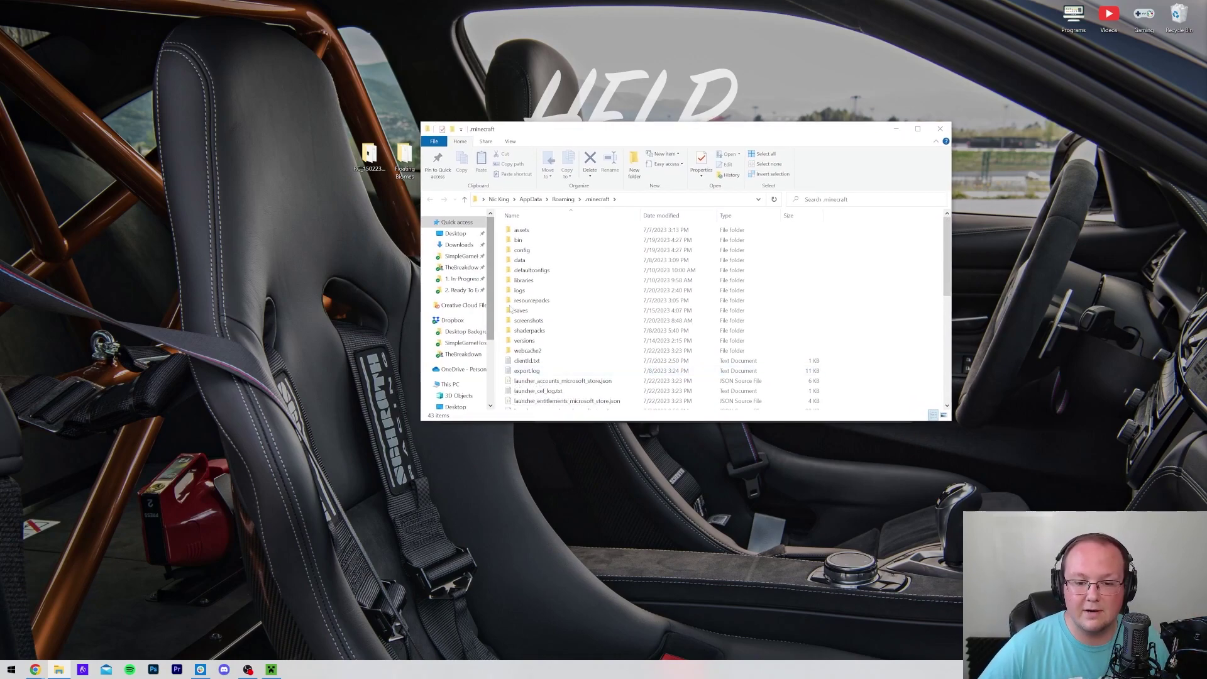
{"action": "double_click", "coordinate": [522, 311]}
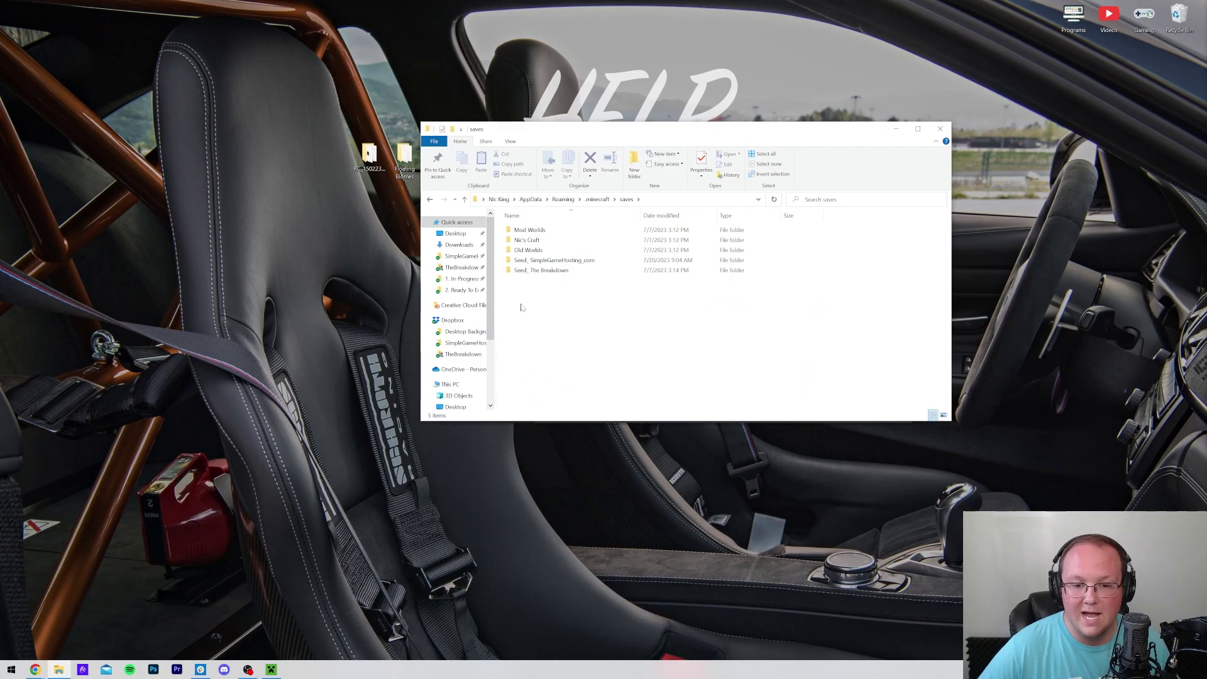
{"action": "left_click", "coordinate": [385, 179]}
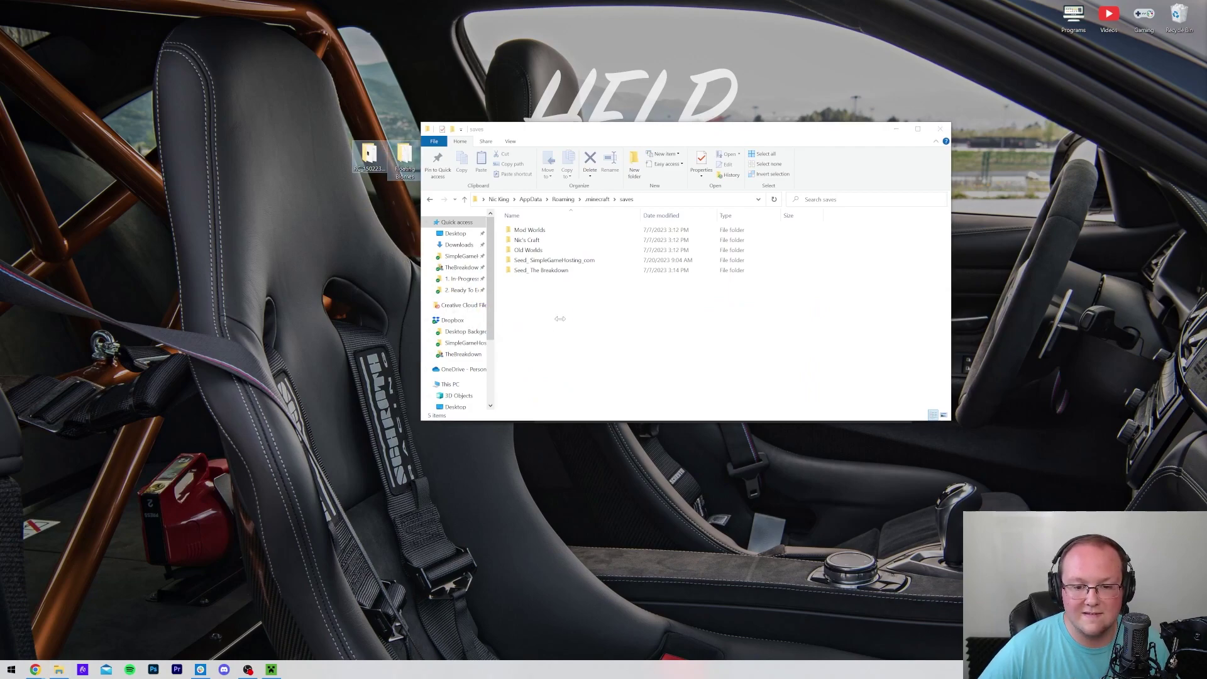
{"action": "left_click_drag", "start_coordinate": [559, 319], "coordinate": [562, 322]}
{"action": "left_click", "coordinate": [598, 200]}
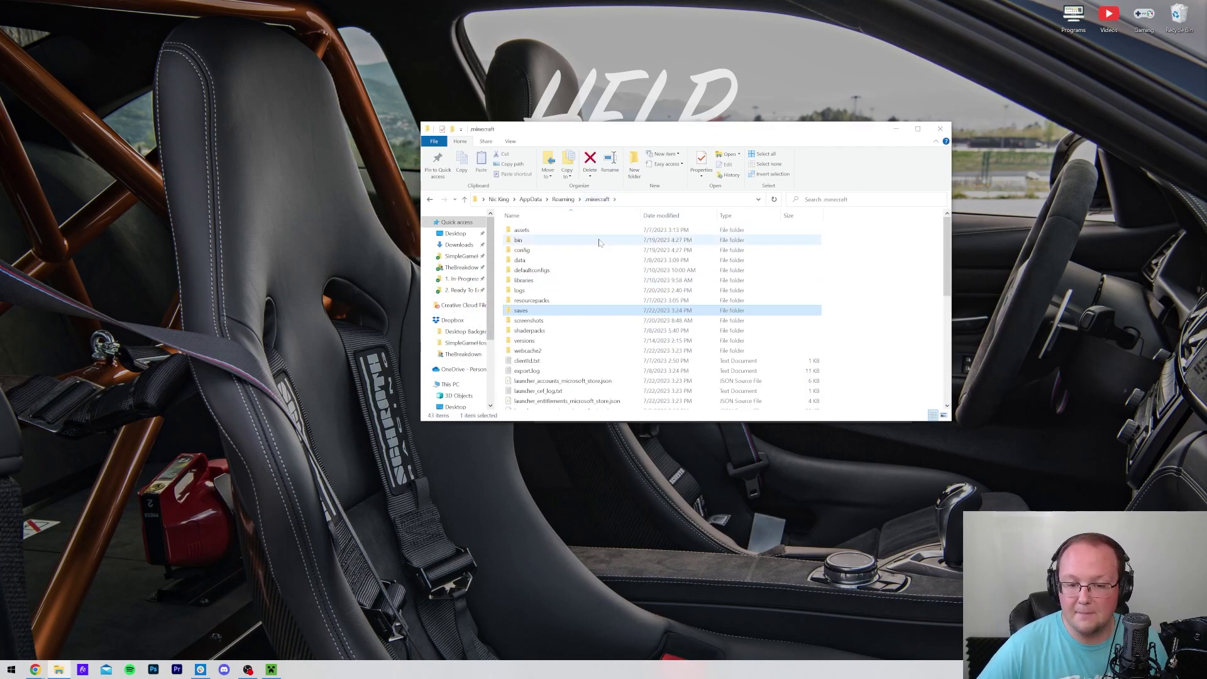
{"action": "double_click", "coordinate": [535, 309]}
{"action": "left_click_drag", "start_coordinate": [331, 93], "coordinate": [360, 181]}
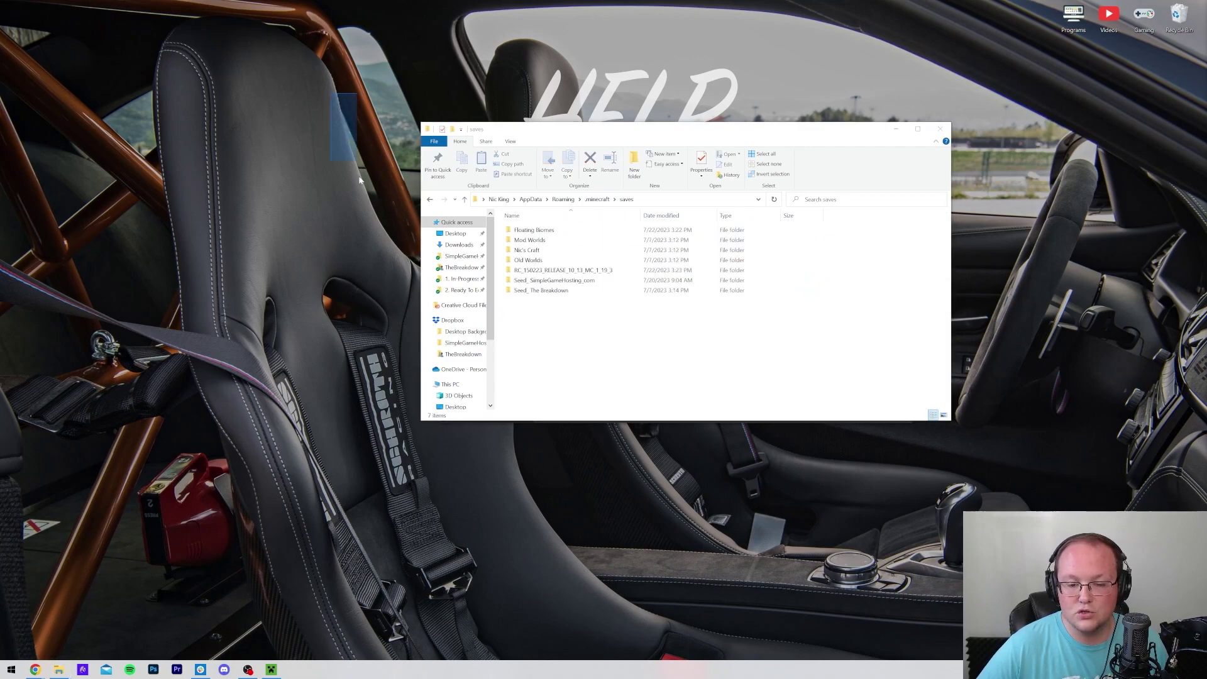
Step: Check the world files inside the RC_150223_RELEASE_10_13_MC_1_19_3 and Floating Biomes folders in saves, and close the file window
{"action": "double_click", "coordinate": [561, 270]}
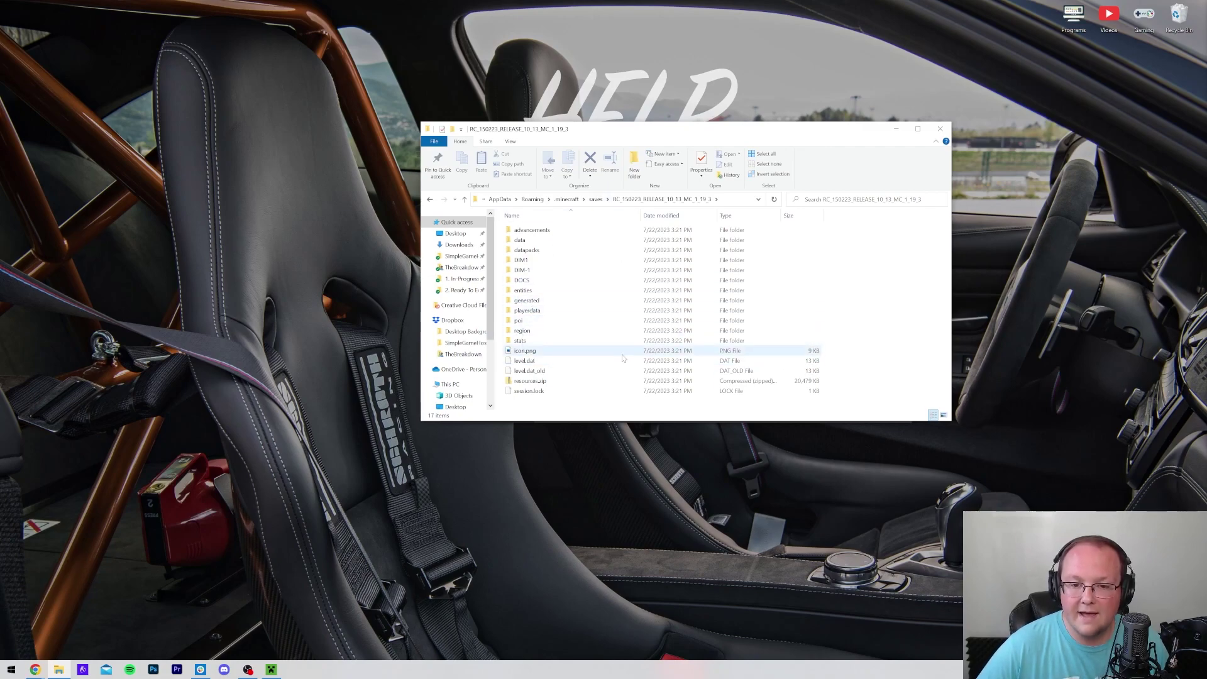
{"action": "left_click", "coordinate": [596, 199]}
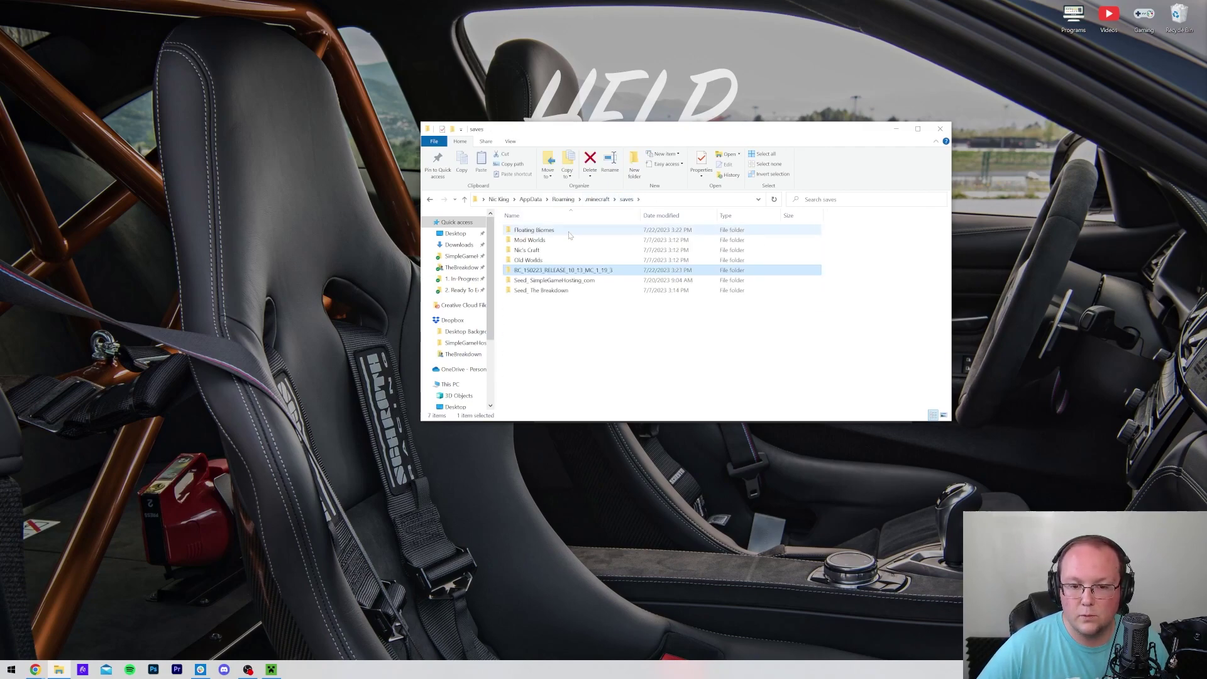
{"action": "double_click", "coordinate": [569, 270]}
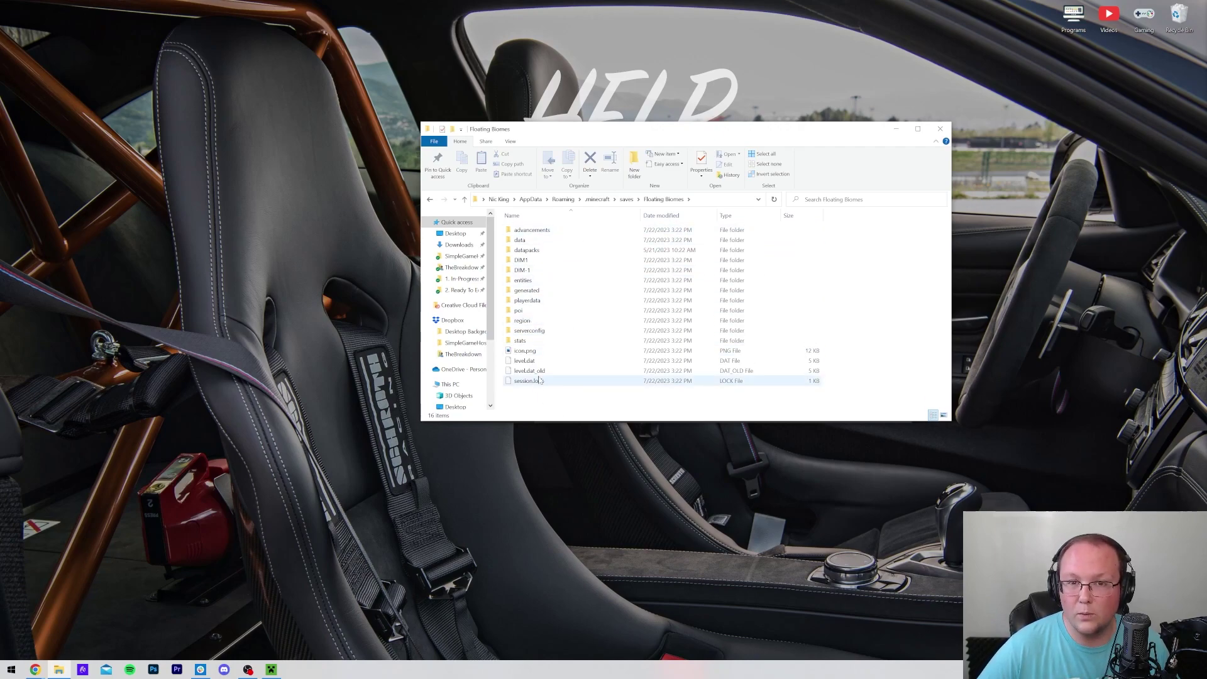
{"action": "left_click", "coordinate": [946, 129]}
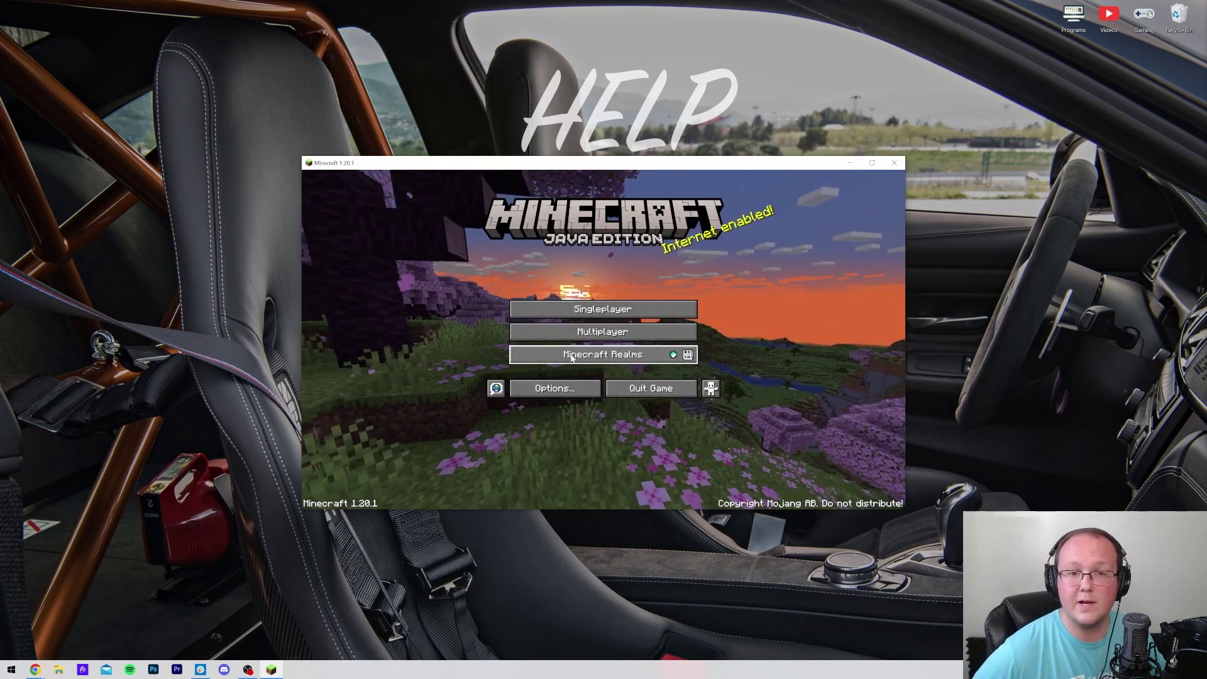
Step: Make the game full screen, load the Floating Biomes singleplayer world, and walk forward through the Lush Caves area
{"action": "key", "text": "F11"}
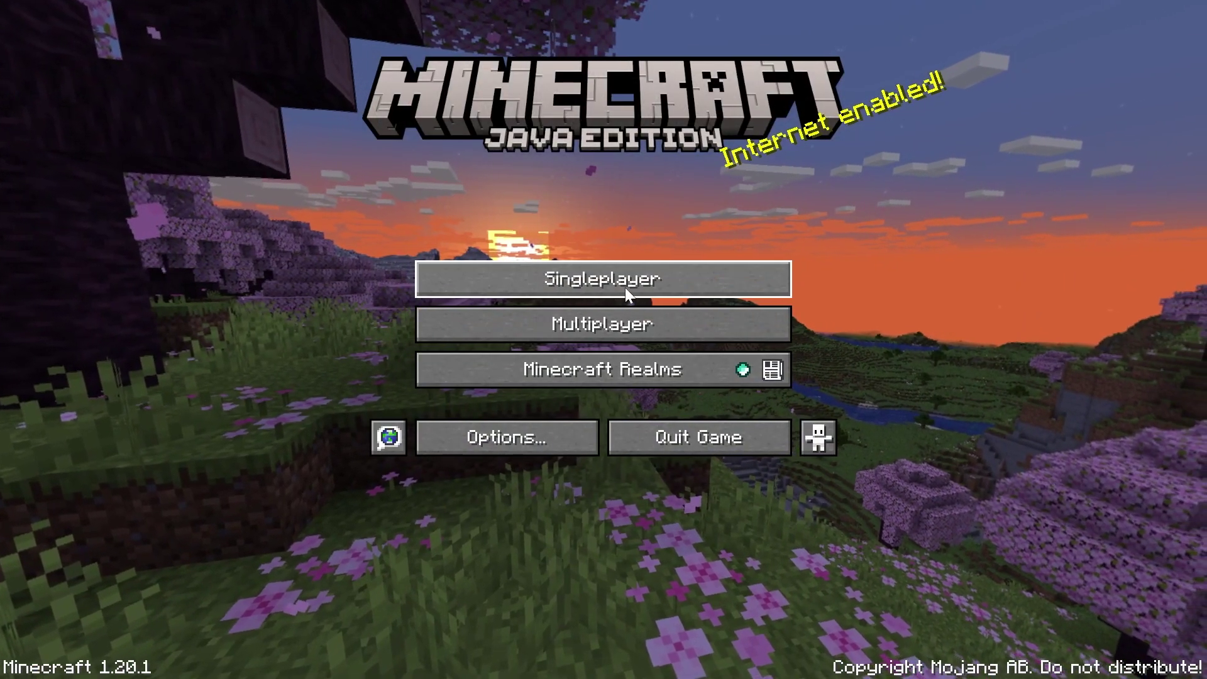
{"action": "left_click", "coordinate": [625, 288]}
{"action": "left_click", "coordinate": [503, 141]}
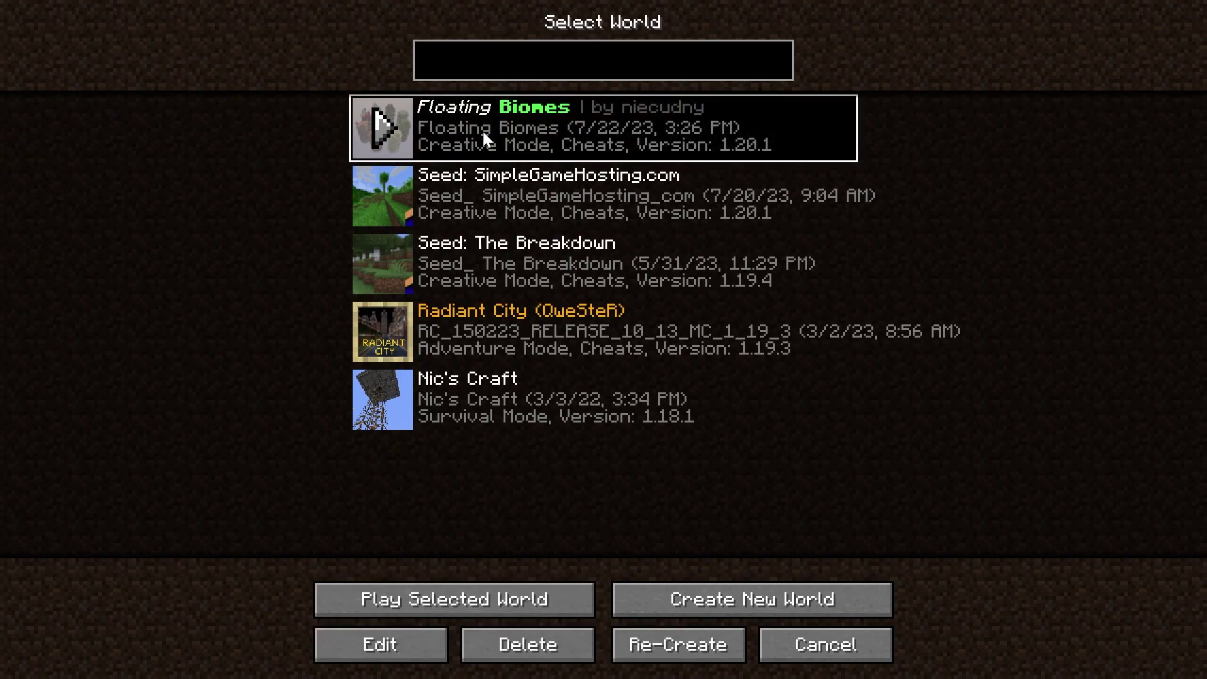
{"action": "left_click", "coordinate": [506, 331]}
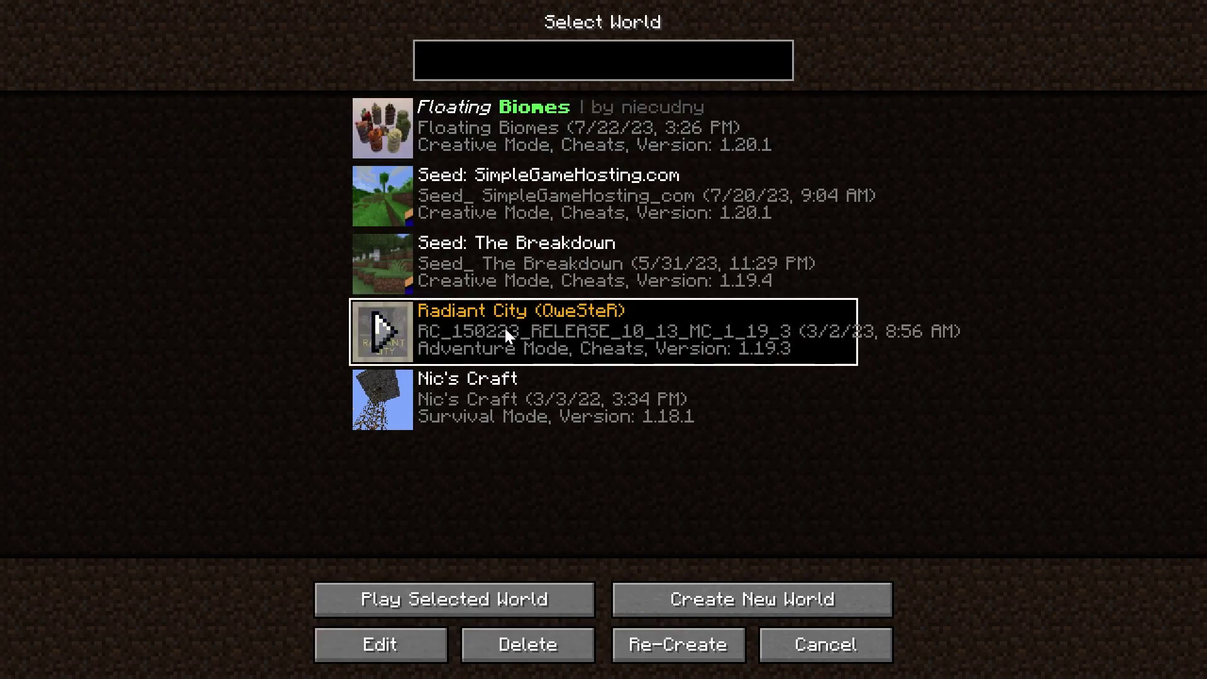
{"action": "double_click", "coordinate": [522, 122]}
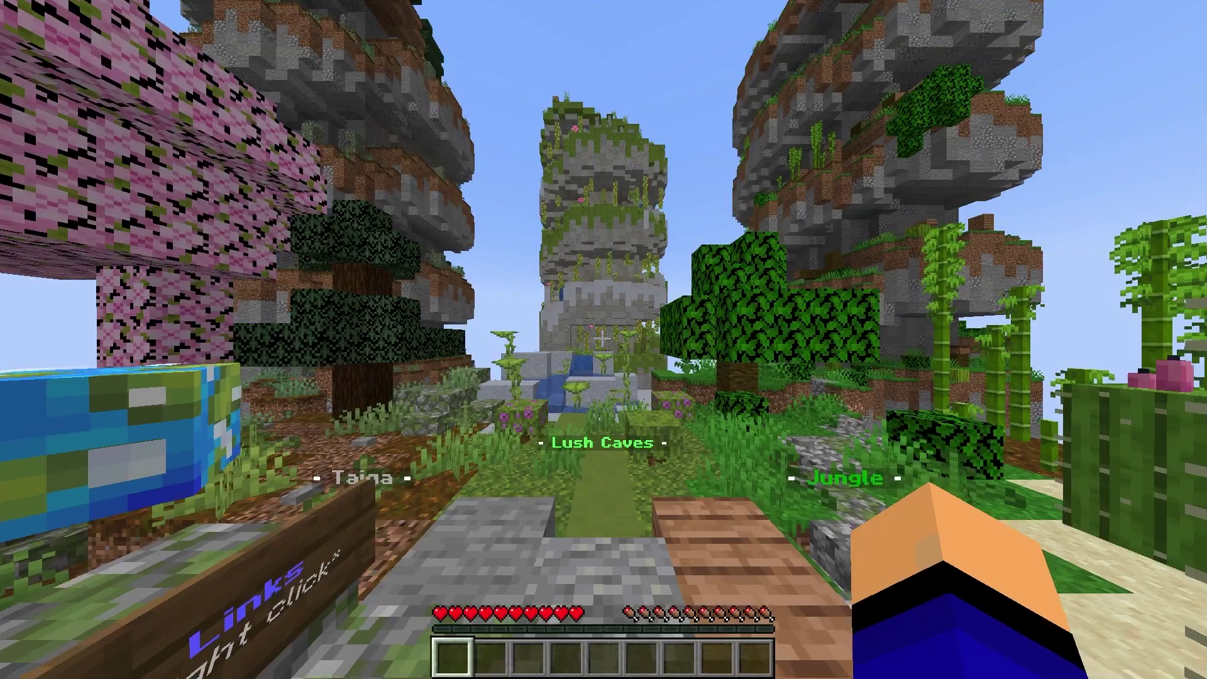
{"action": "key", "text": "w"}
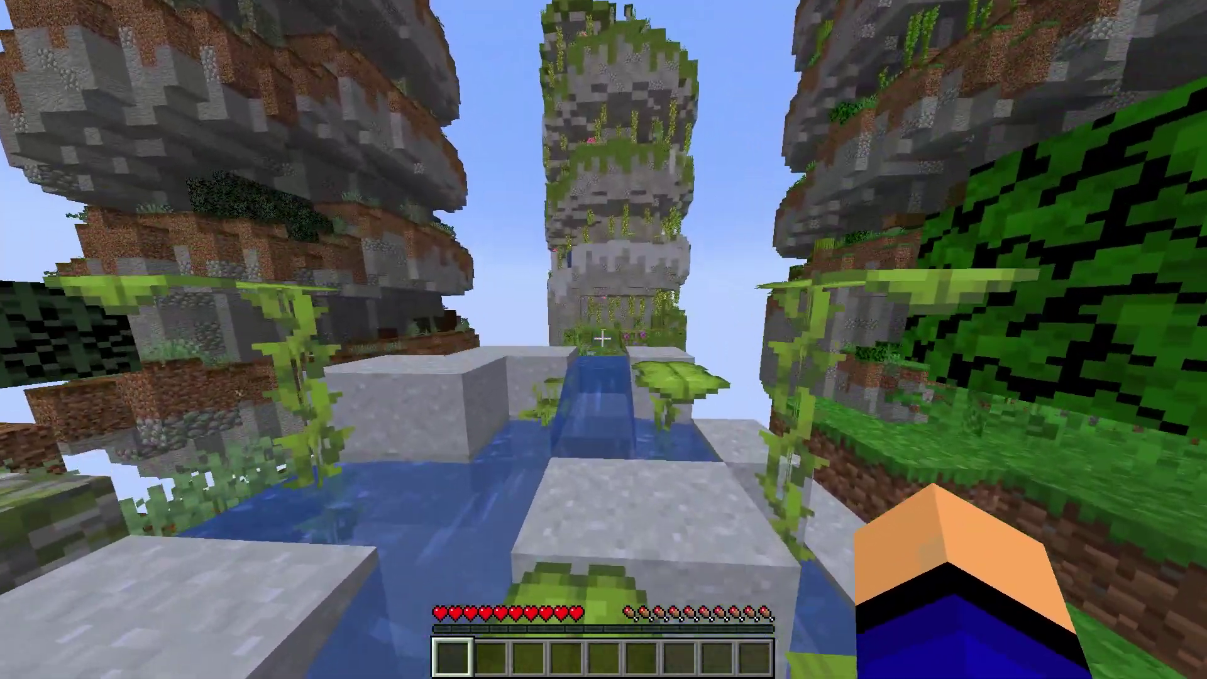
Step: Leave the Floating Biomes world for the title screen and load the Radiant City singleplayer world
{"action": "key", "text": "Escape"}
{"action": "left_click", "coordinate": [588, 379]}
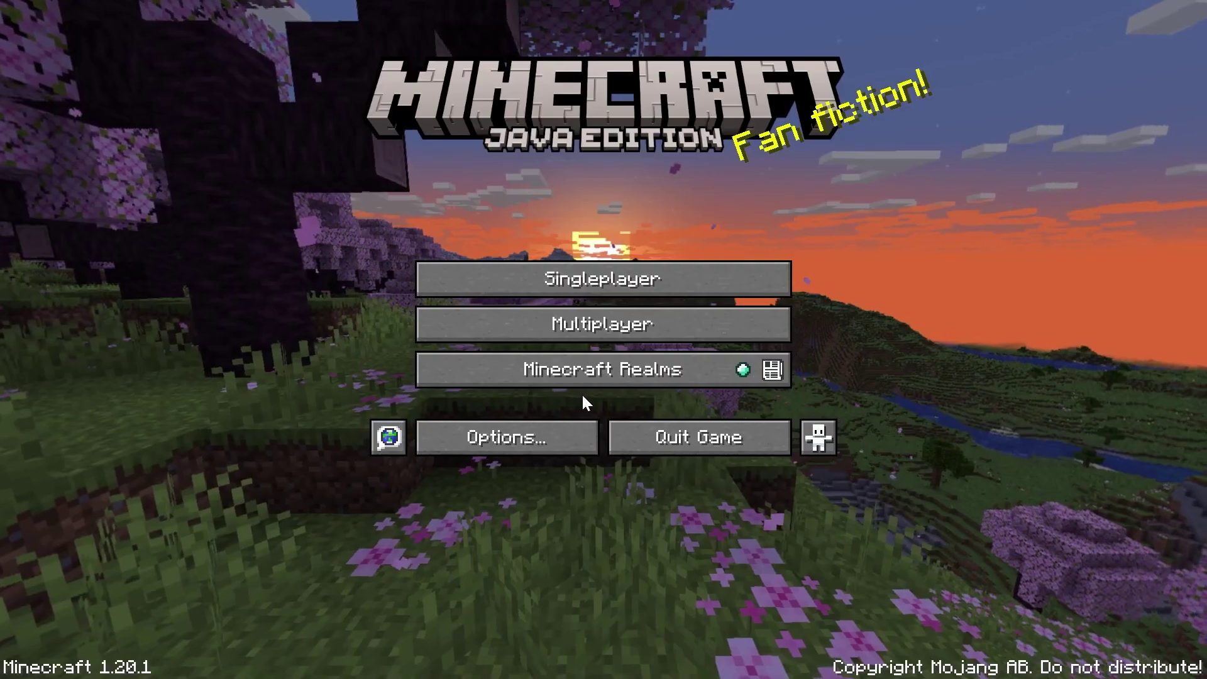
{"action": "left_click", "coordinate": [535, 291]}
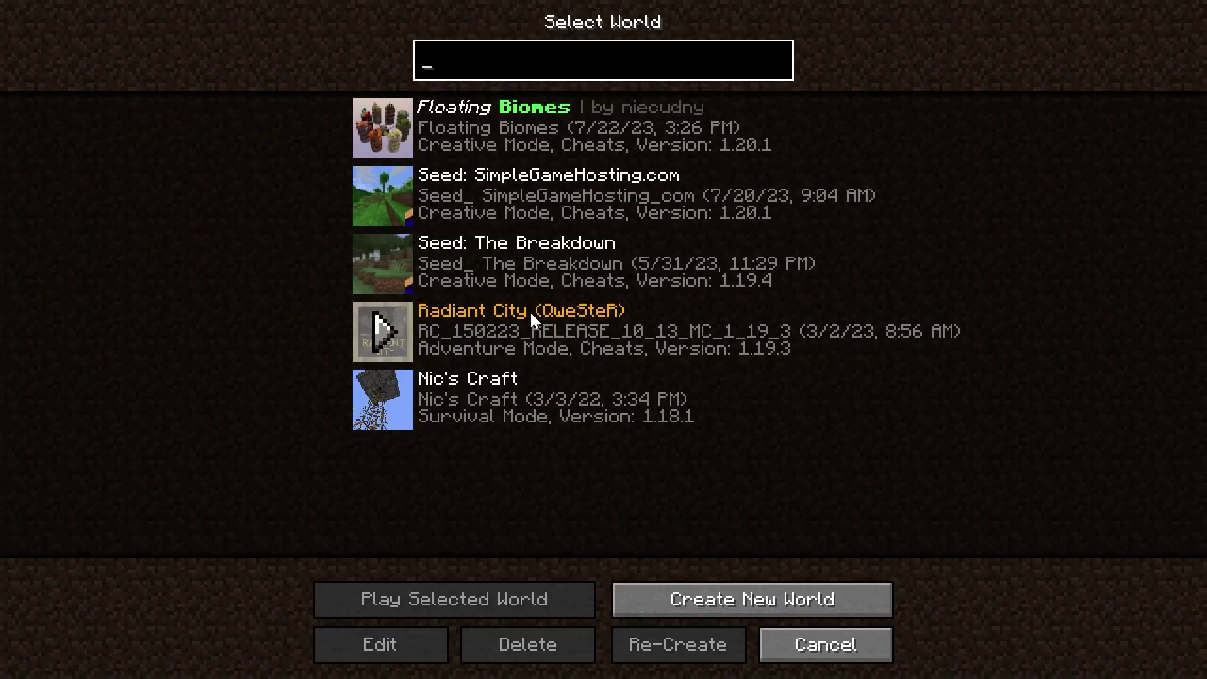
{"action": "left_click", "coordinate": [532, 304]}
{"action": "double_click", "coordinate": [606, 342]}
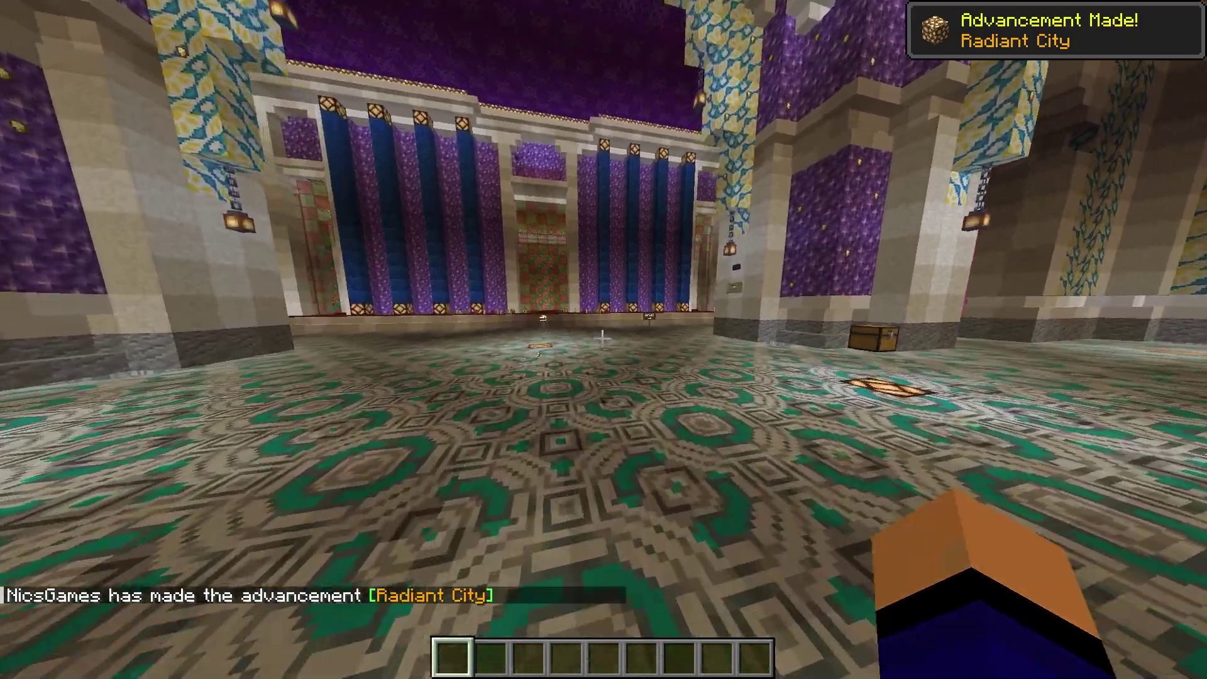
Step: Walk to the chest beside the purple pillar and take its leather cap, chainmail chestplate, chainmail leggings and boots
{"action": "key", "text": "w"}
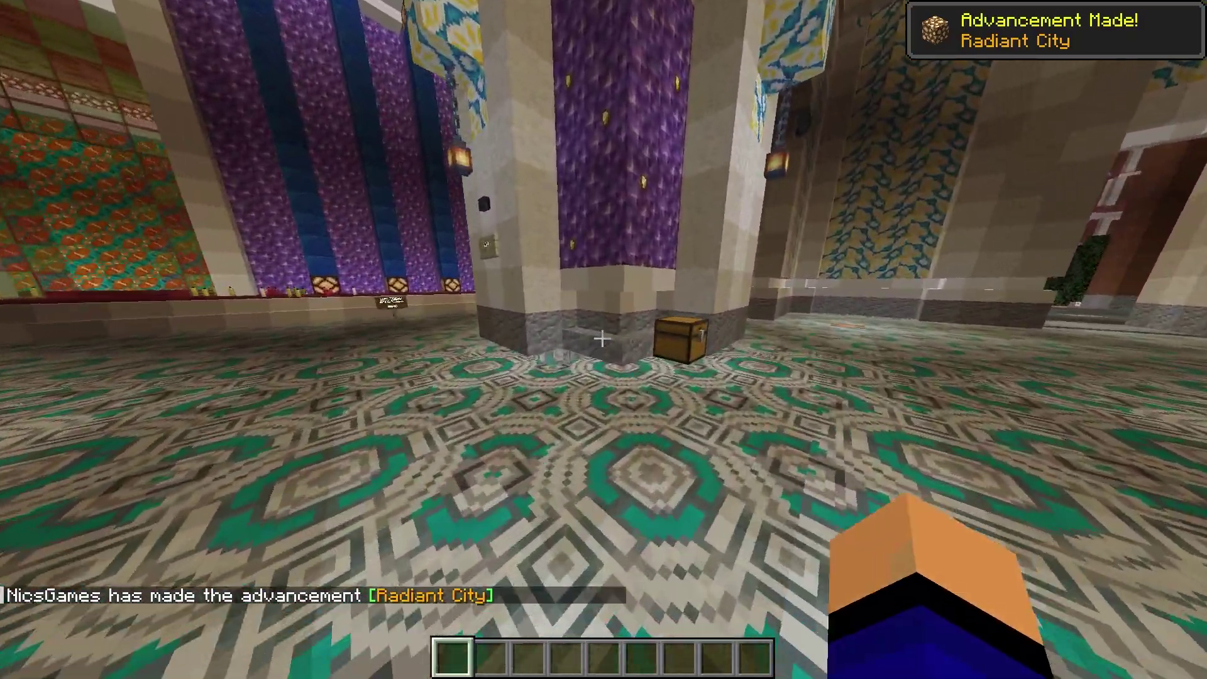
{"action": "right_click", "coordinate": [603, 339]}
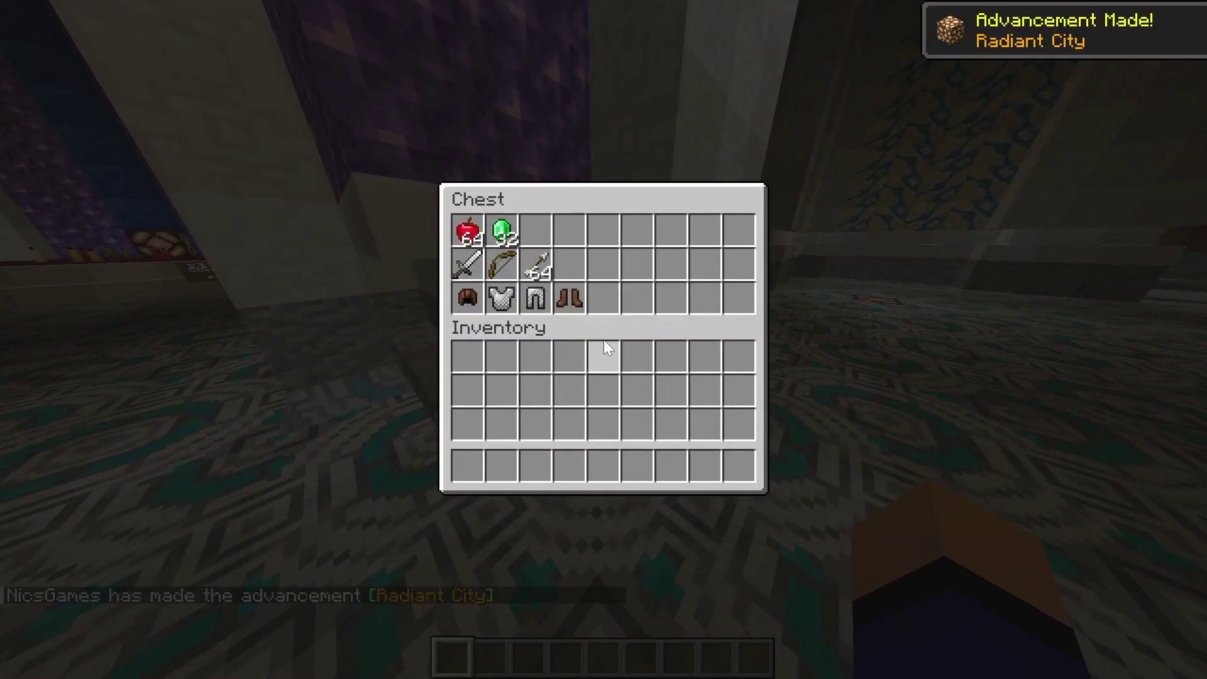
{"action": "left_click", "coordinate": [567, 308], "text": "shift"}
{"action": "left_click", "coordinate": [535, 309], "text": "shift"}
{"action": "left_click", "coordinate": [501, 310], "text": "shift"}
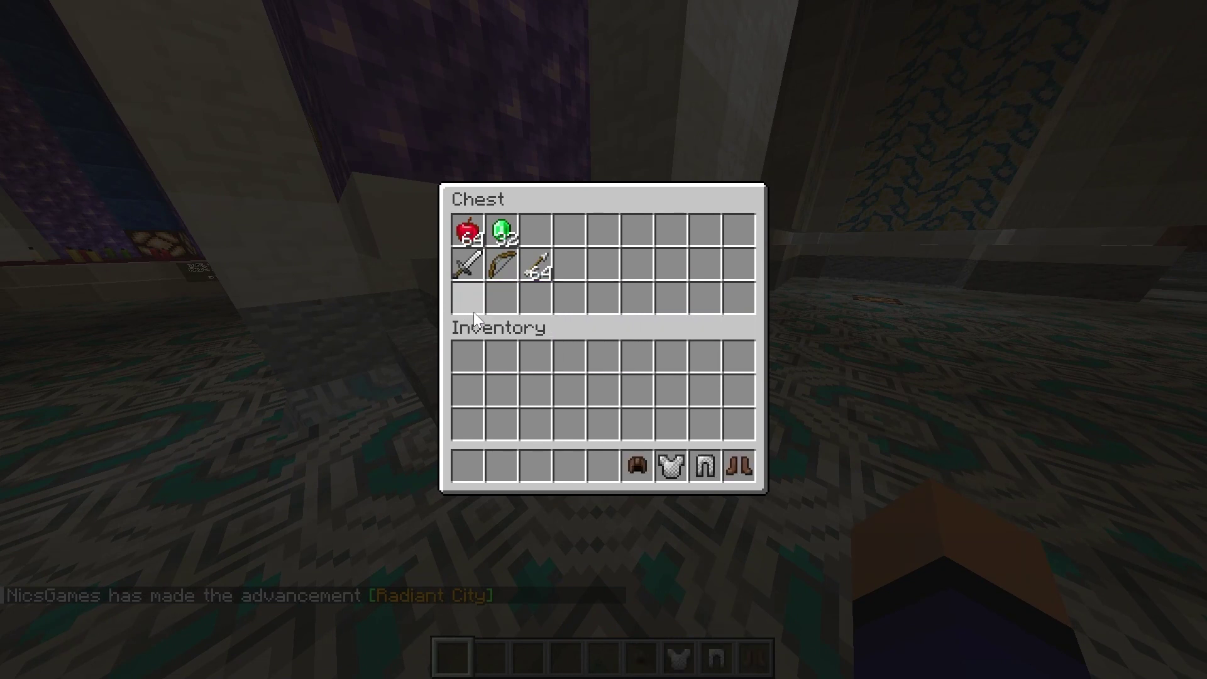
{"action": "key", "text": "e"}
Step: Hold the Chainmail Leggings and walk out of the building along the street toward the tall tower
{"action": "scroll", "coordinate": [603, 340], "scroll_direction": "down", "scroll_amount": 6}
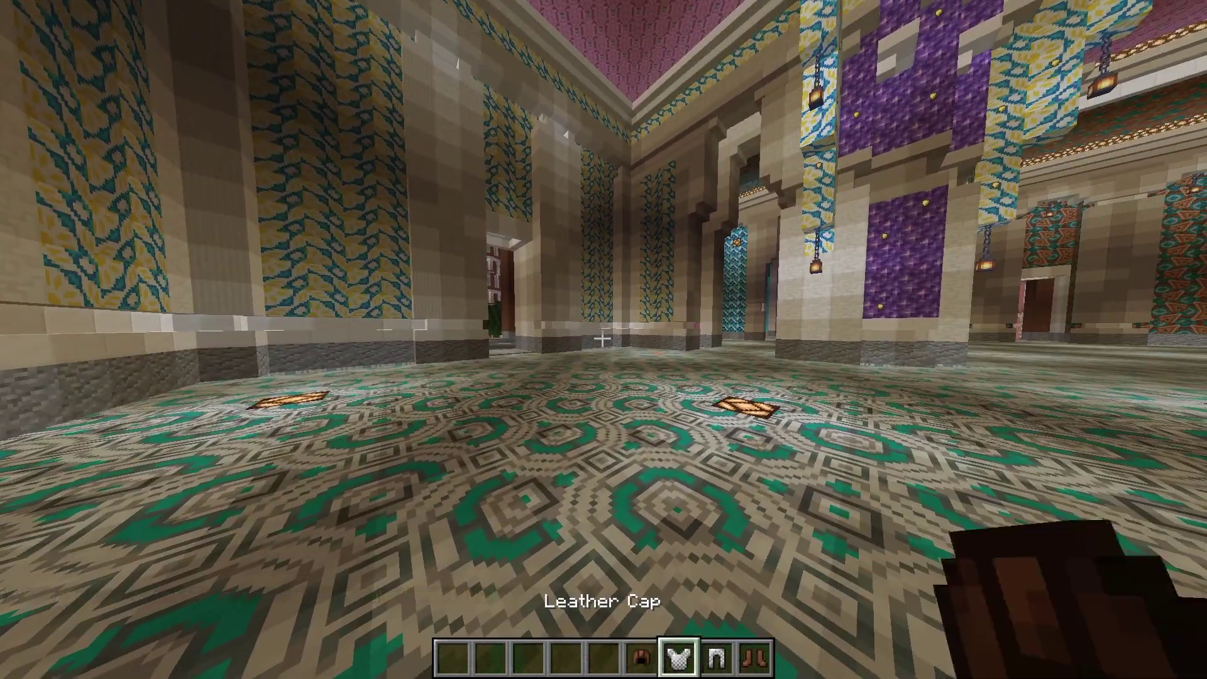
{"action": "scroll", "coordinate": [603, 340], "scroll_direction": "down", "scroll_amount": 2}
{"action": "scroll", "coordinate": [604, 340], "scroll_direction": "up", "scroll_amount": 1}
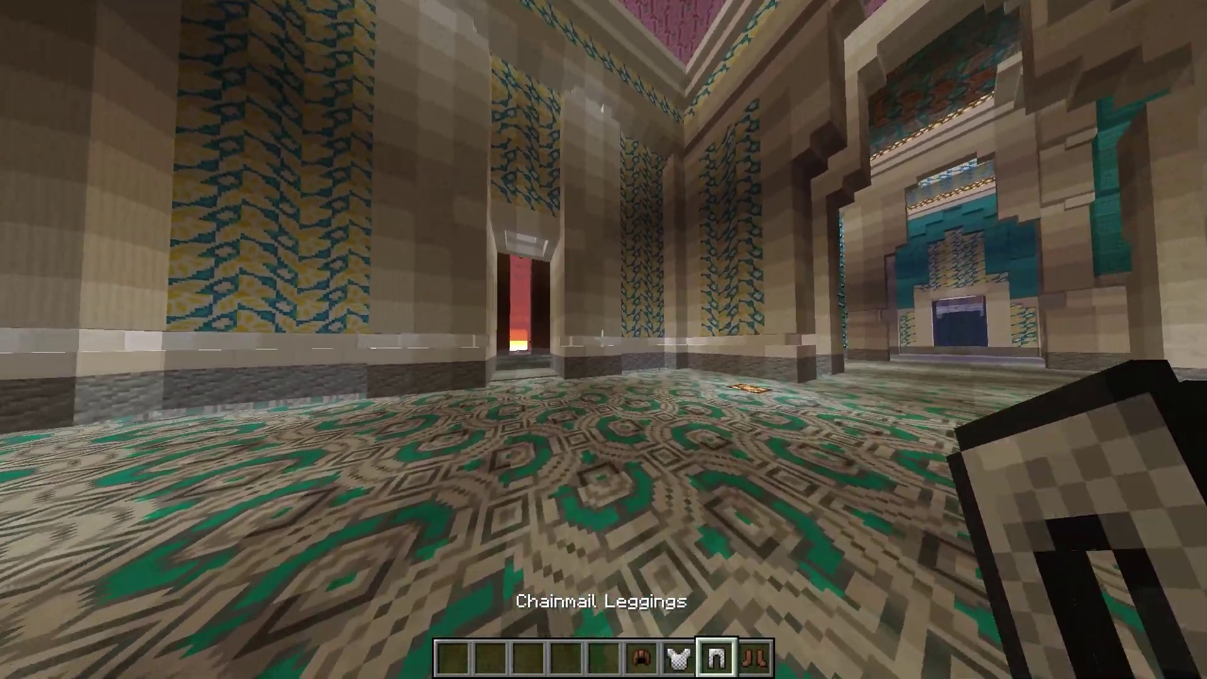
{"action": "key", "text": "w"}
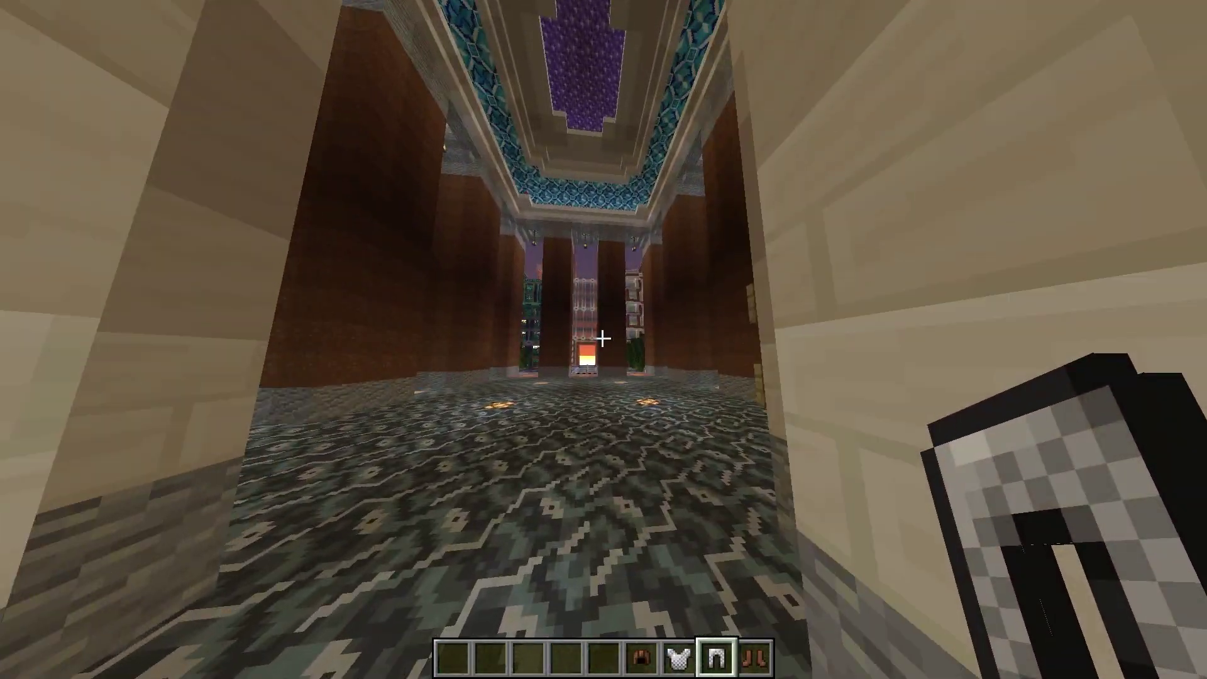
{"action": "key", "text": "w"}
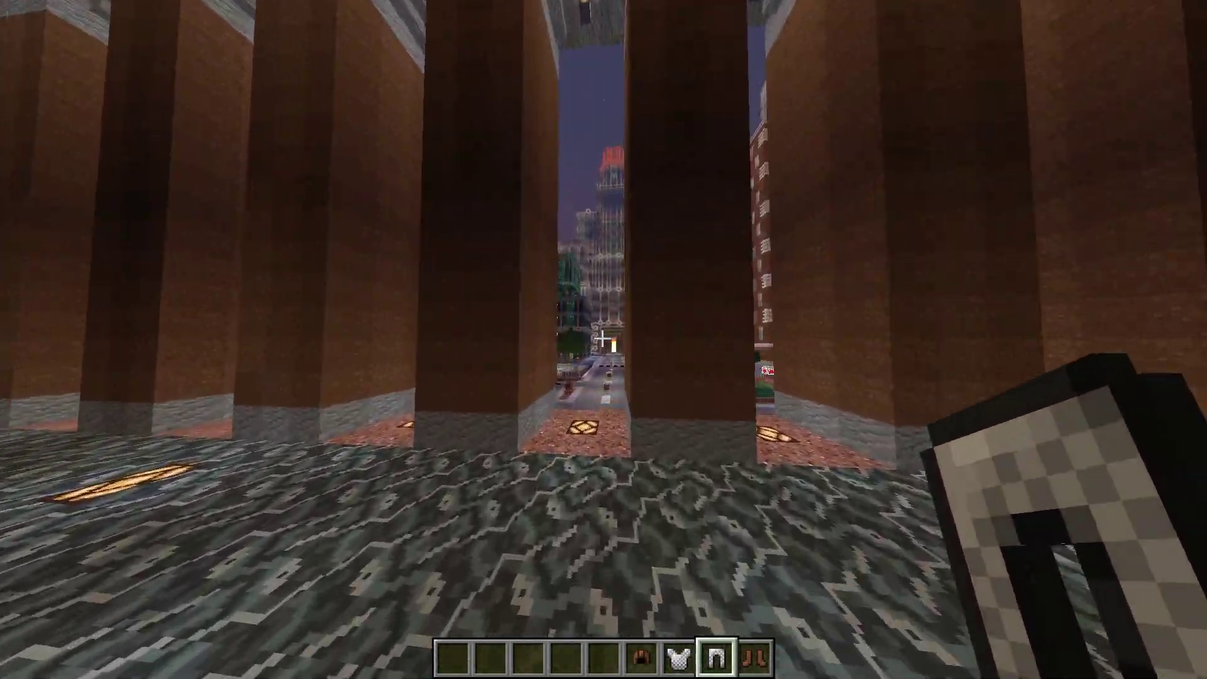
{"action": "key", "text": "w"}
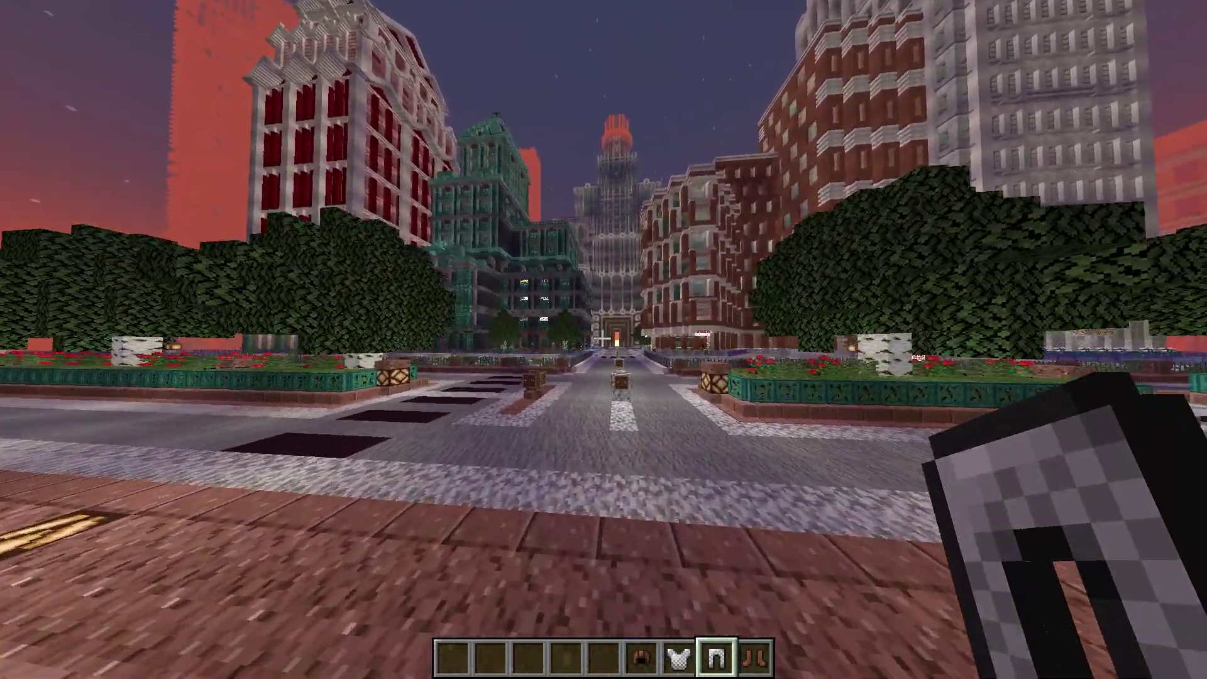
{"action": "key", "text": "w"}
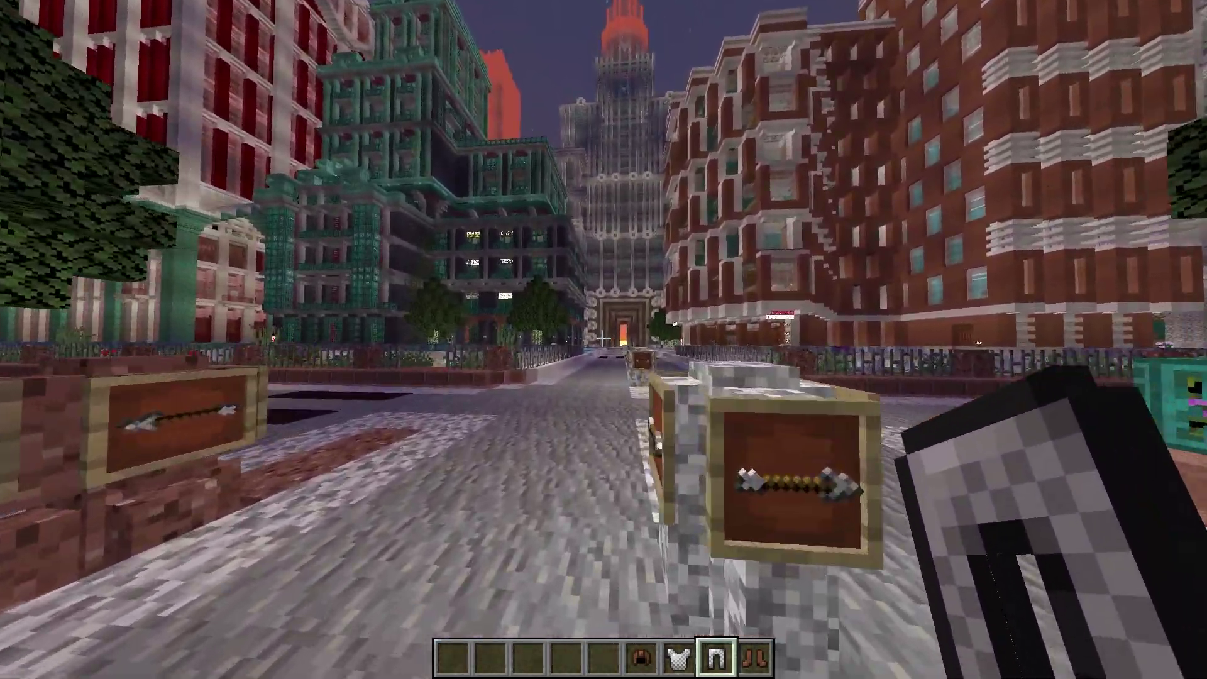
{"action": "key", "text": "w"}
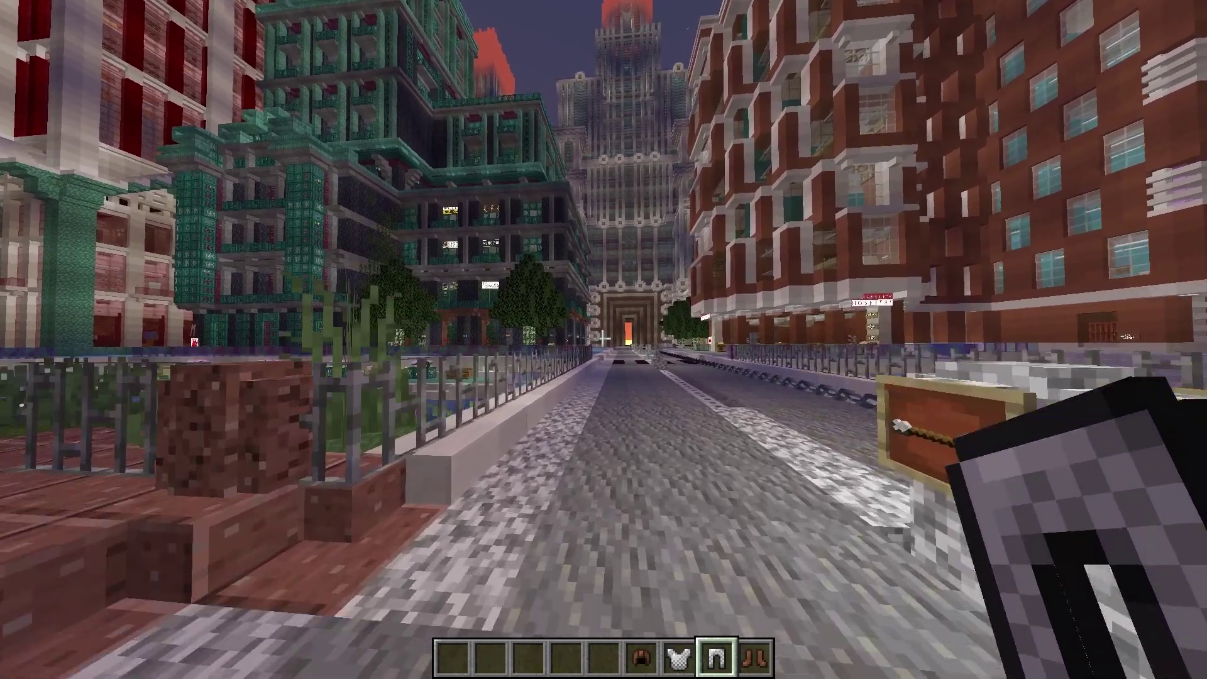
{"action": "key", "text": "w"}
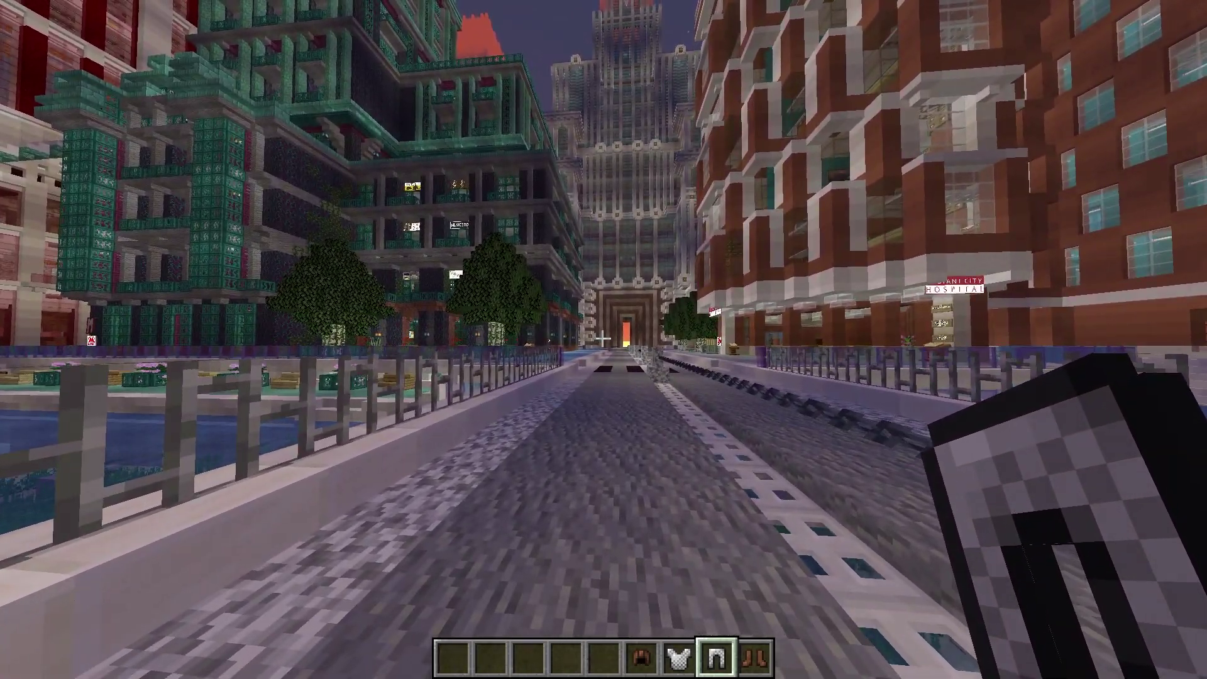
{"action": "key", "text": "w"}
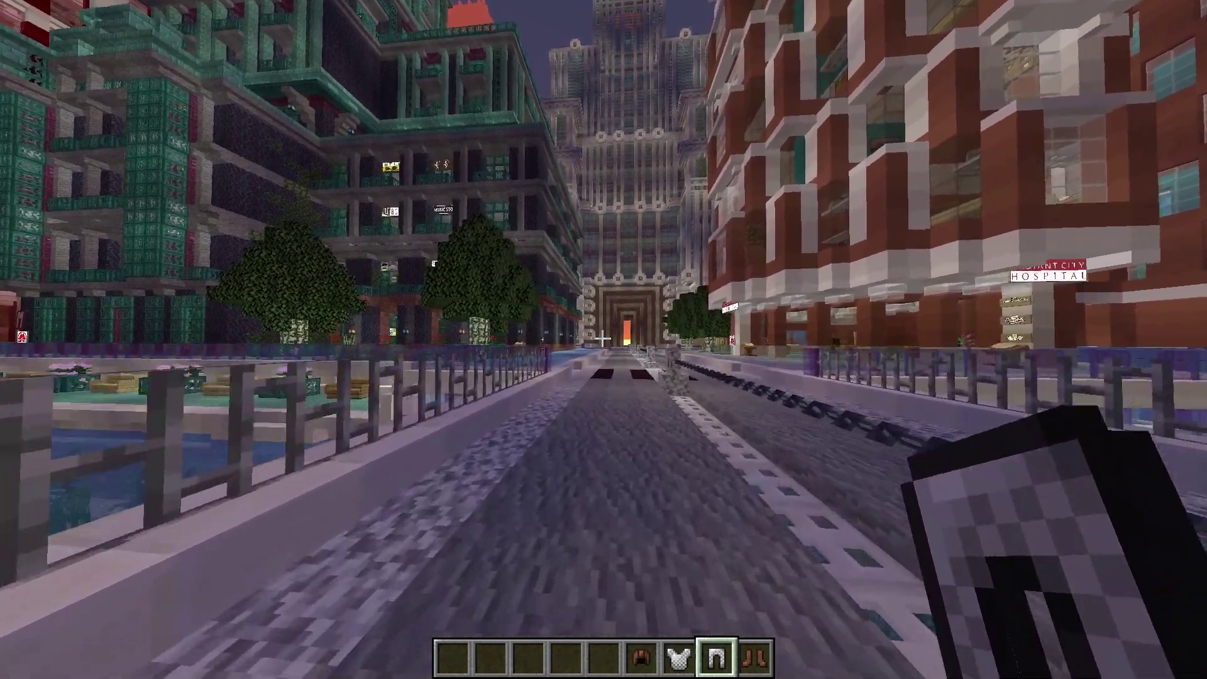